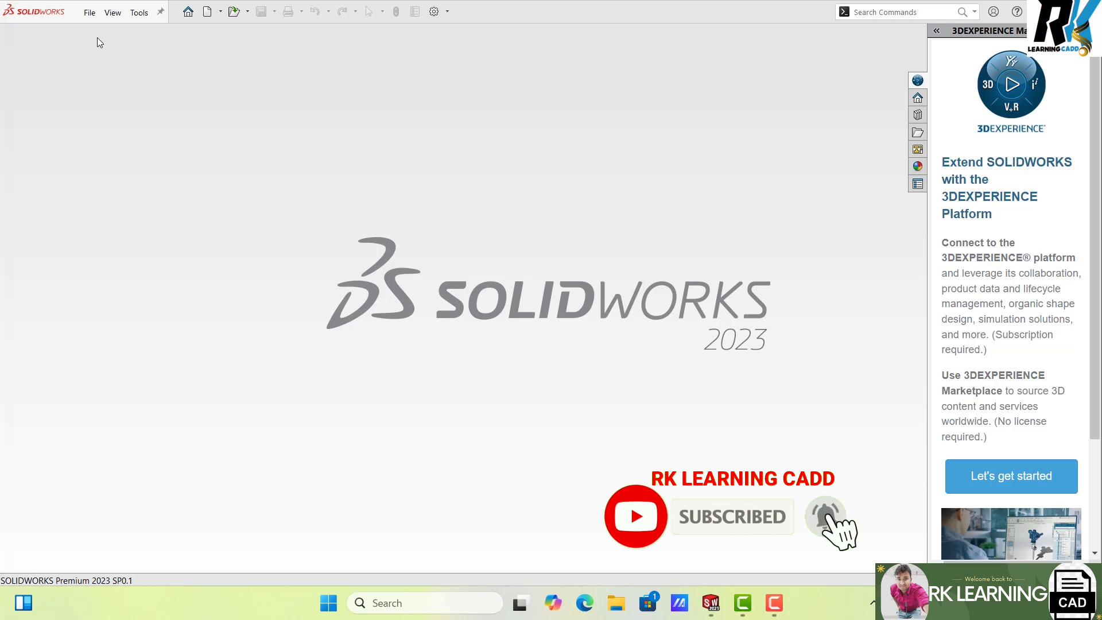
{"action": "left_click", "coordinate": [89, 12]}
{"action": "mouse_move", "coordinate": [113, 12]}
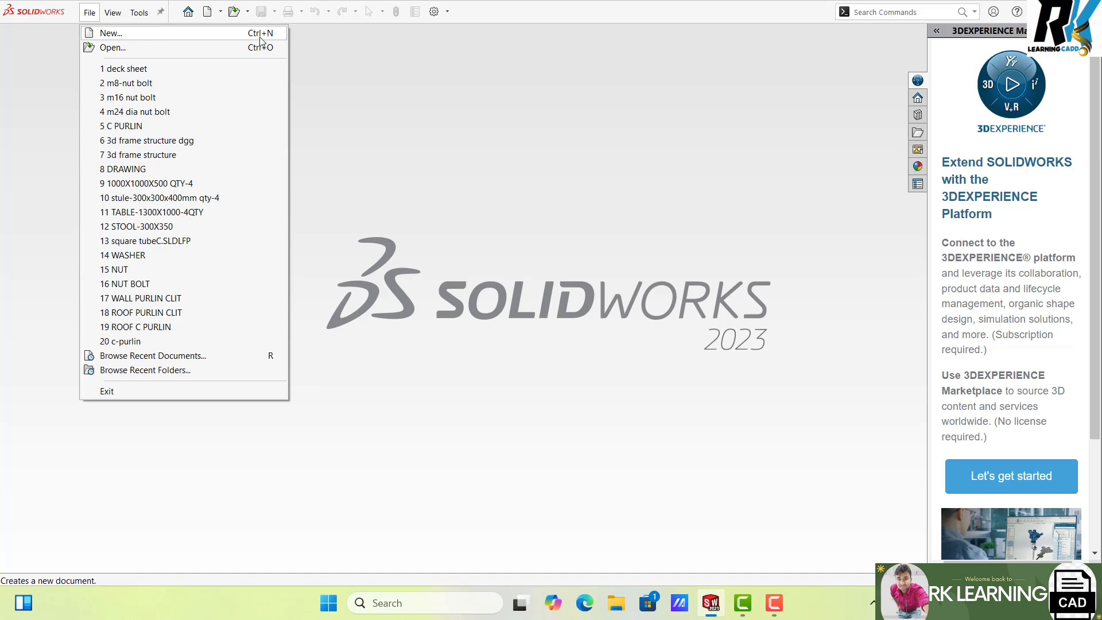
{"action": "left_click", "coordinate": [347, 64]}
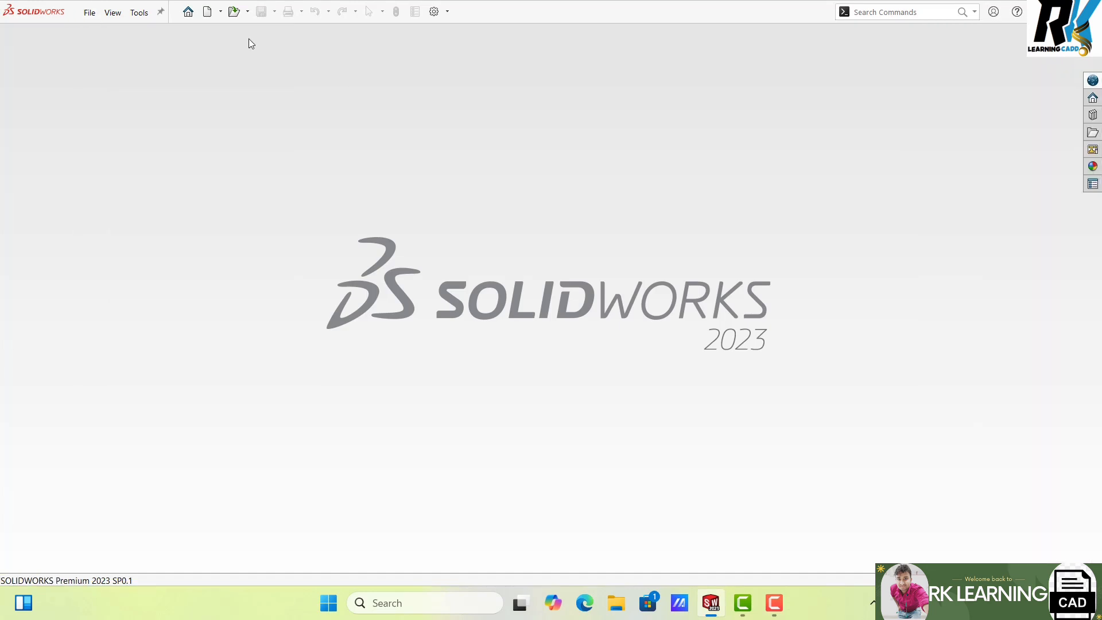
- Create a new Part document after browsing the advanced standard and MBD templates
{"action": "left_click", "coordinate": [212, 16]}
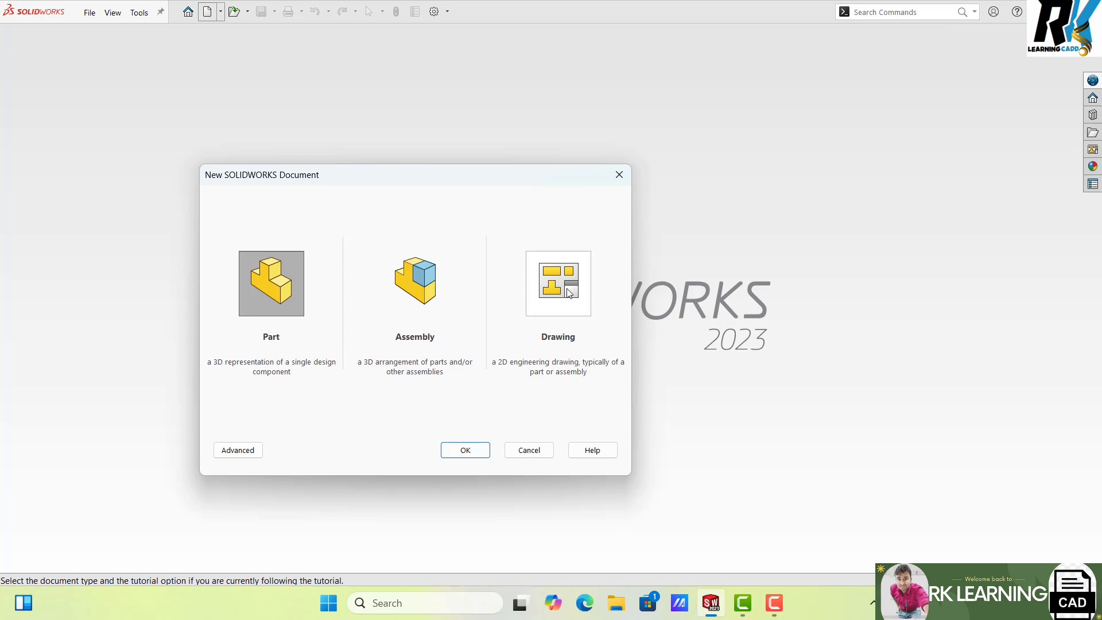
{"action": "left_click", "coordinate": [238, 453]}
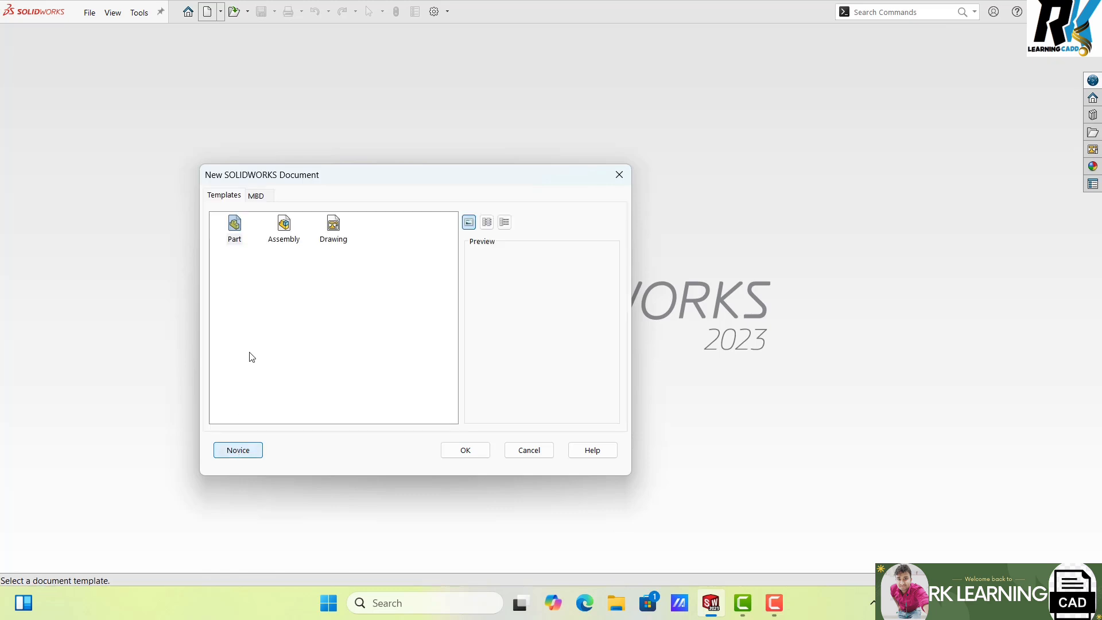
{"action": "left_click", "coordinate": [257, 197]}
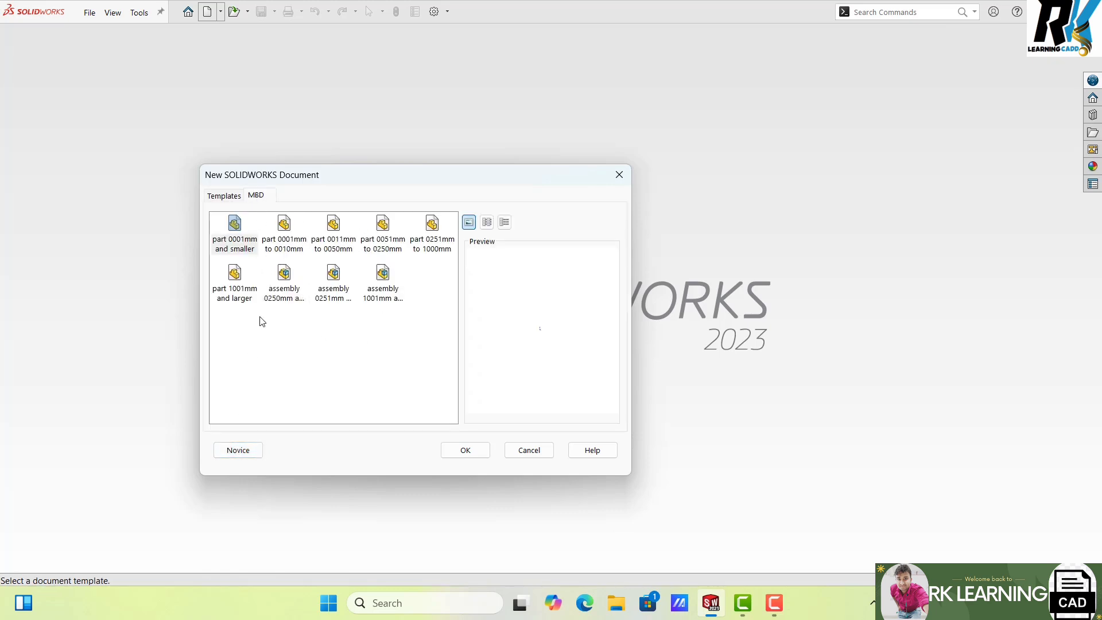
{"action": "left_click", "coordinate": [250, 451]}
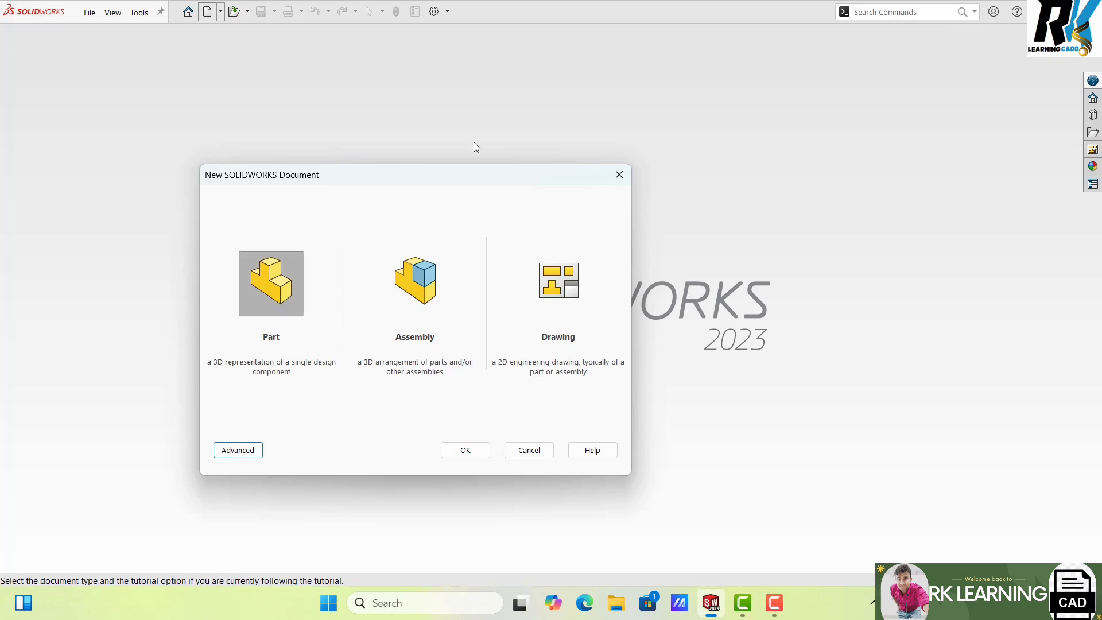
{"action": "left_click", "coordinate": [468, 452]}
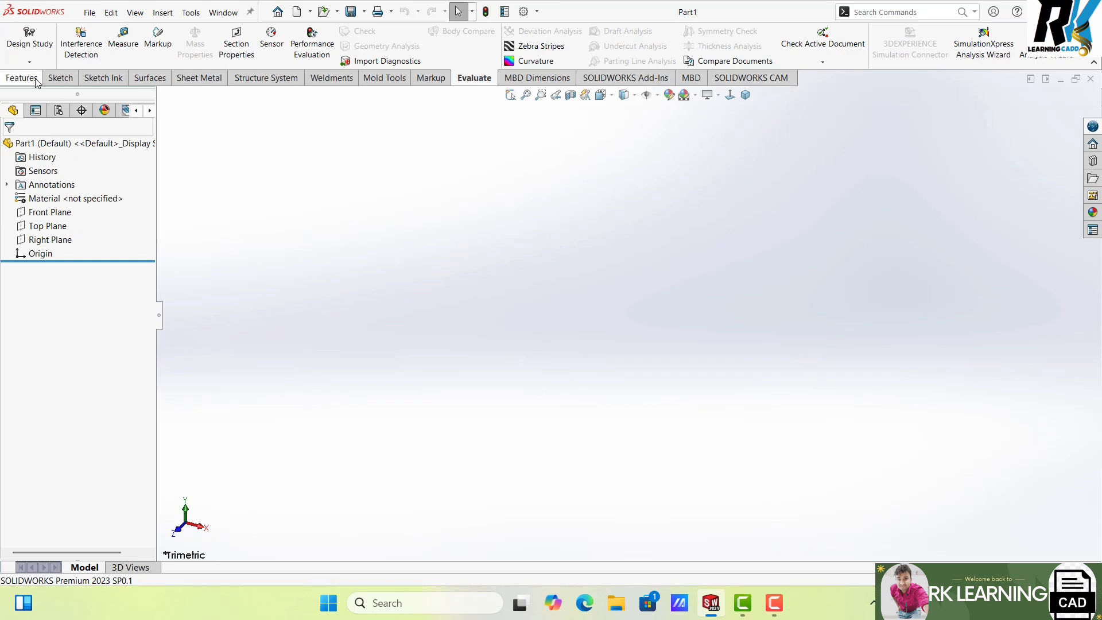
- Show the Sketch commands, and unpin and repin the main menu bar
{"action": "left_click", "coordinate": [60, 78]}
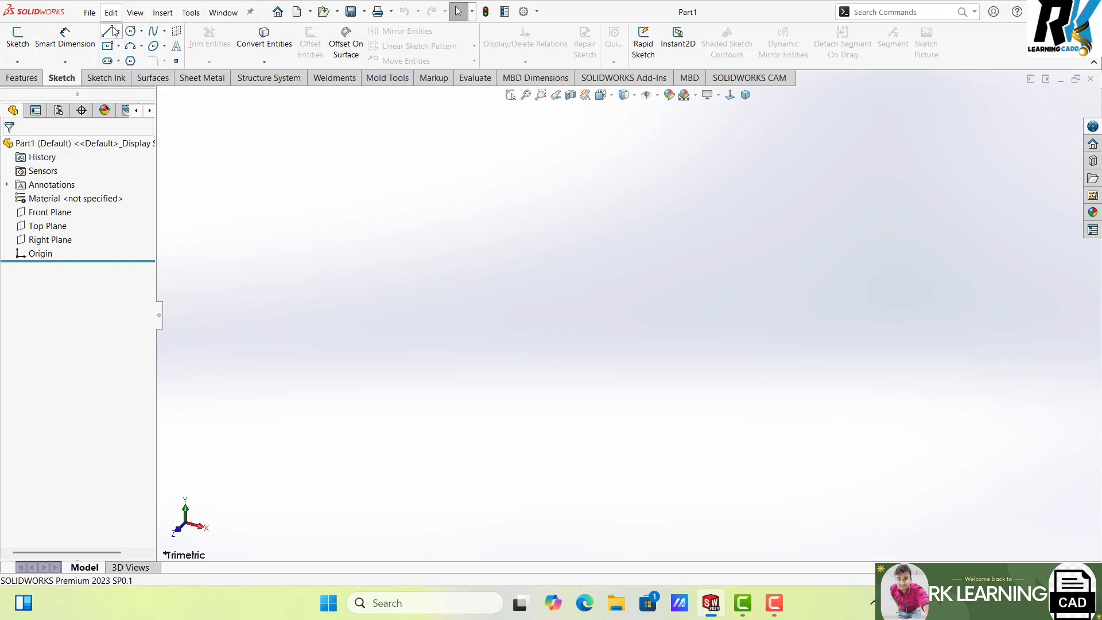
{"action": "left_click", "coordinate": [252, 14]}
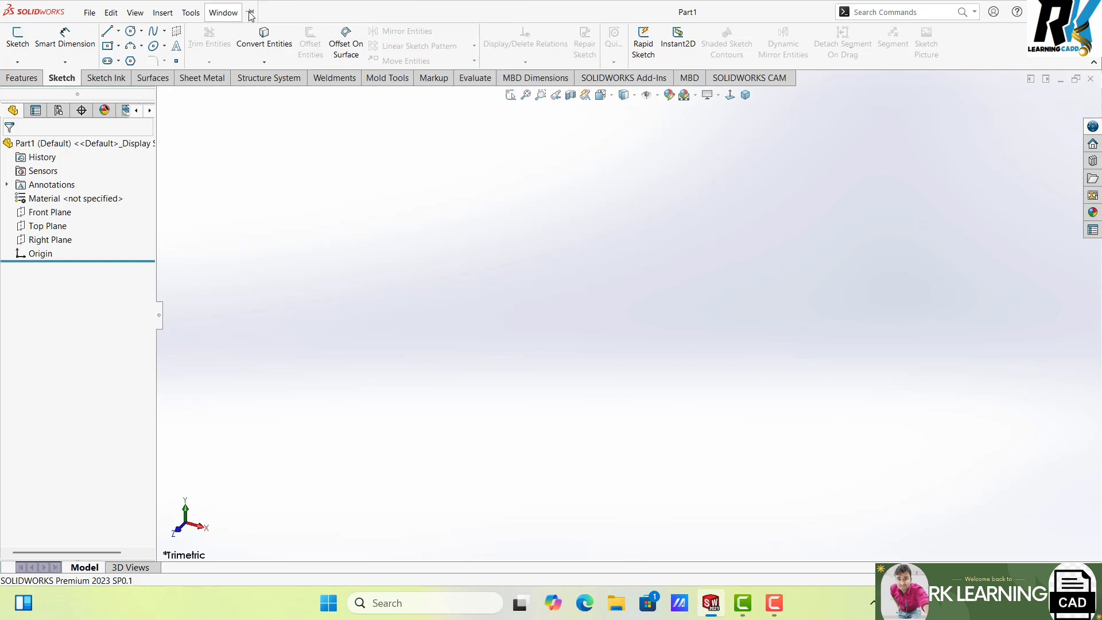
{"action": "left_click", "coordinate": [249, 12]}
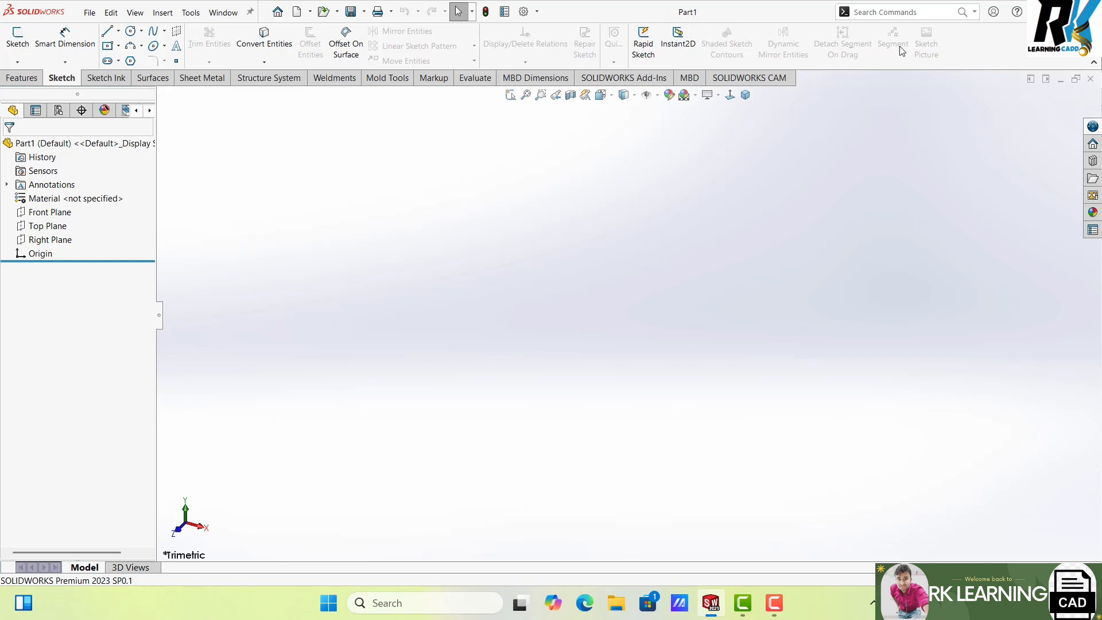
- Search the commands for "ext", look over the suggestions, and clear the search text
{"action": "left_click", "coordinate": [883, 11]}
{"action": "type", "text": "ex"}
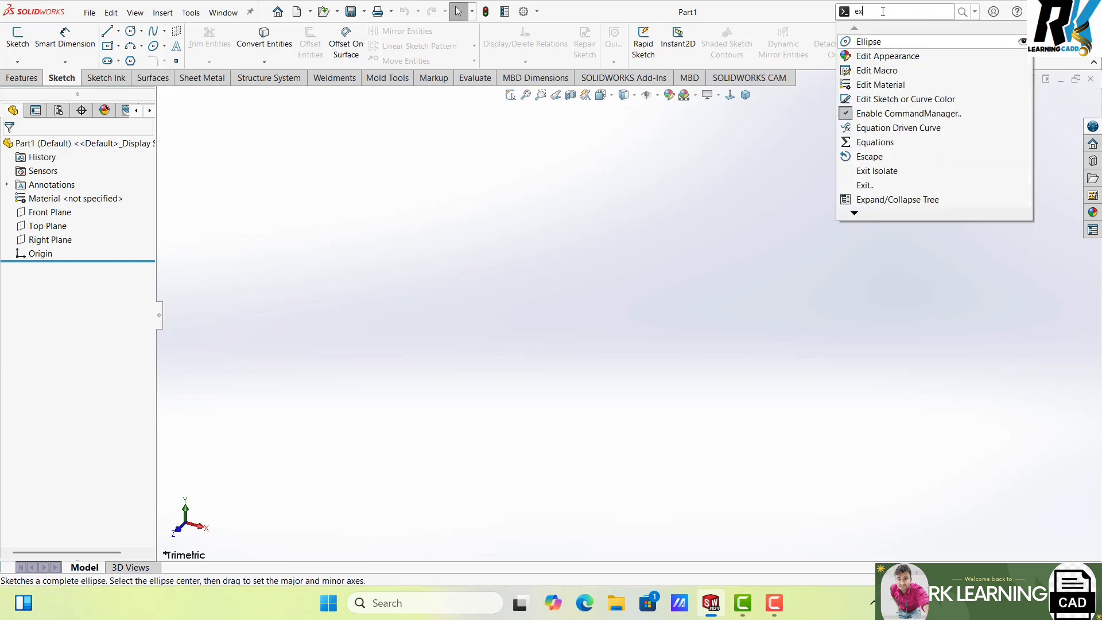
{"action": "type", "text": "t"}
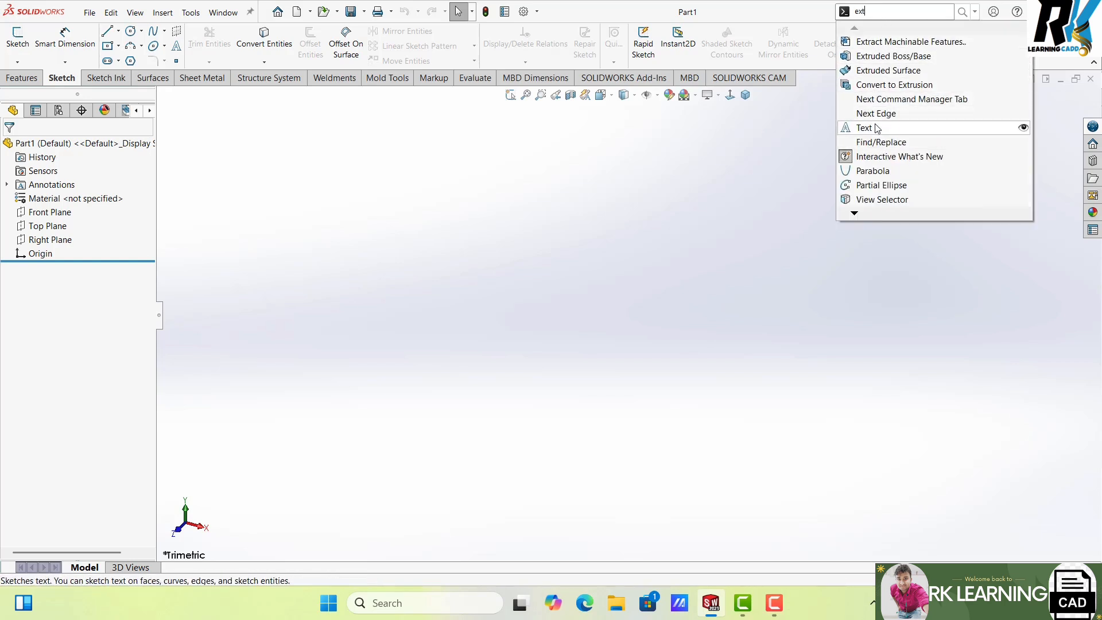
{"action": "left_click", "coordinate": [716, 268]}
{"action": "left_click", "coordinate": [874, 12]}
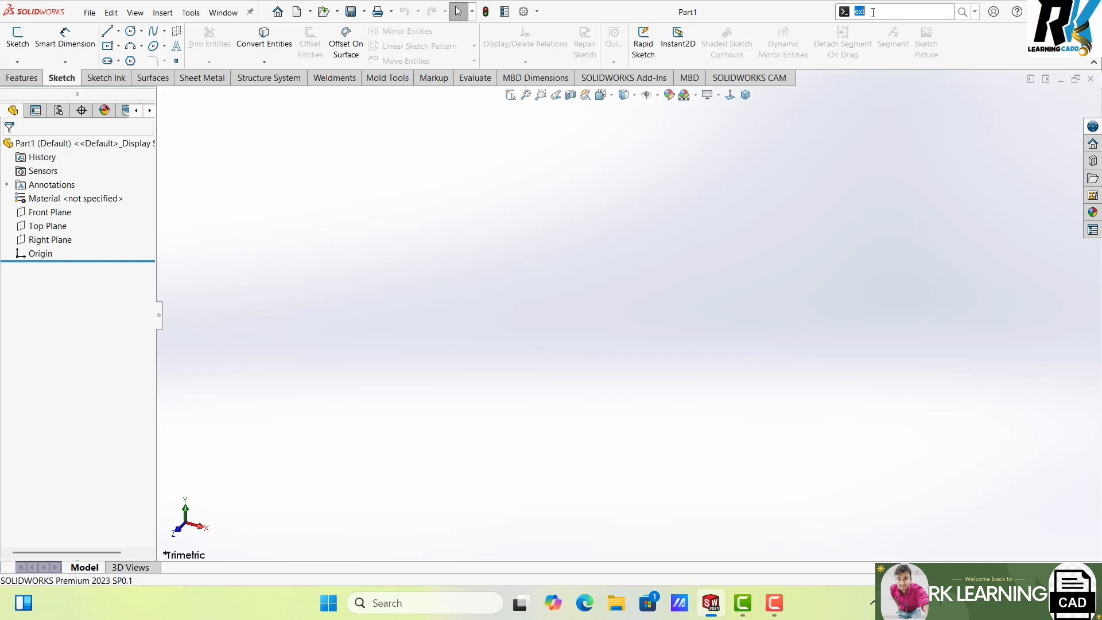
{"action": "key", "text": "BackSpace"}
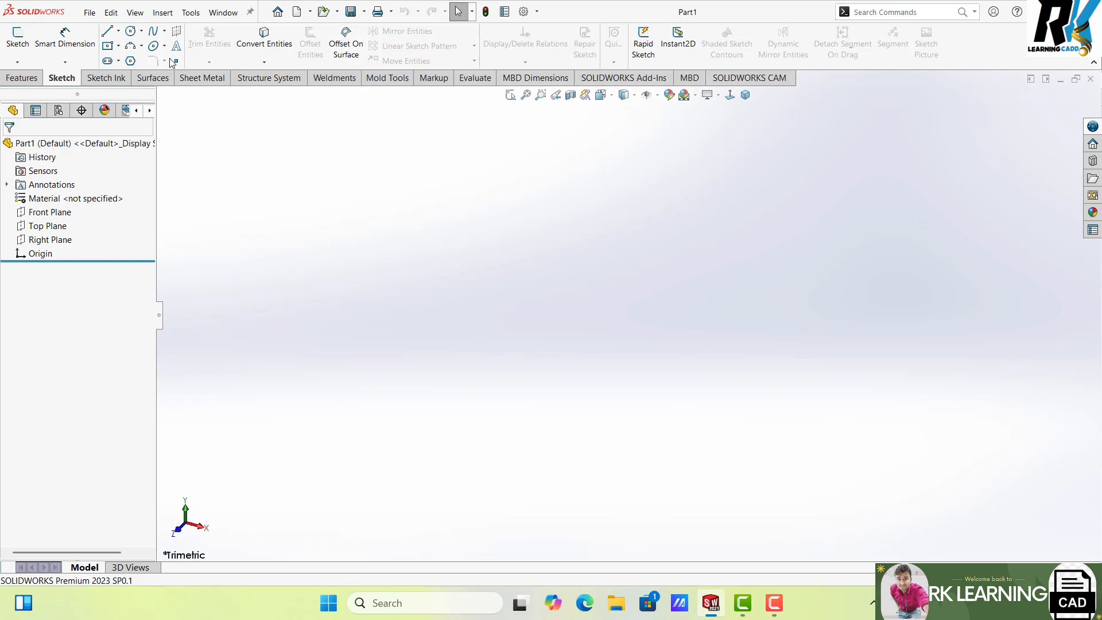
- Look through the Features, Sketch and Surfaces command sets and return to the Sketch commands
{"action": "left_click", "coordinate": [28, 78]}
{"action": "left_click", "coordinate": [70, 80]}
{"action": "left_click", "coordinate": [151, 80]}
{"action": "left_click", "coordinate": [62, 77]}
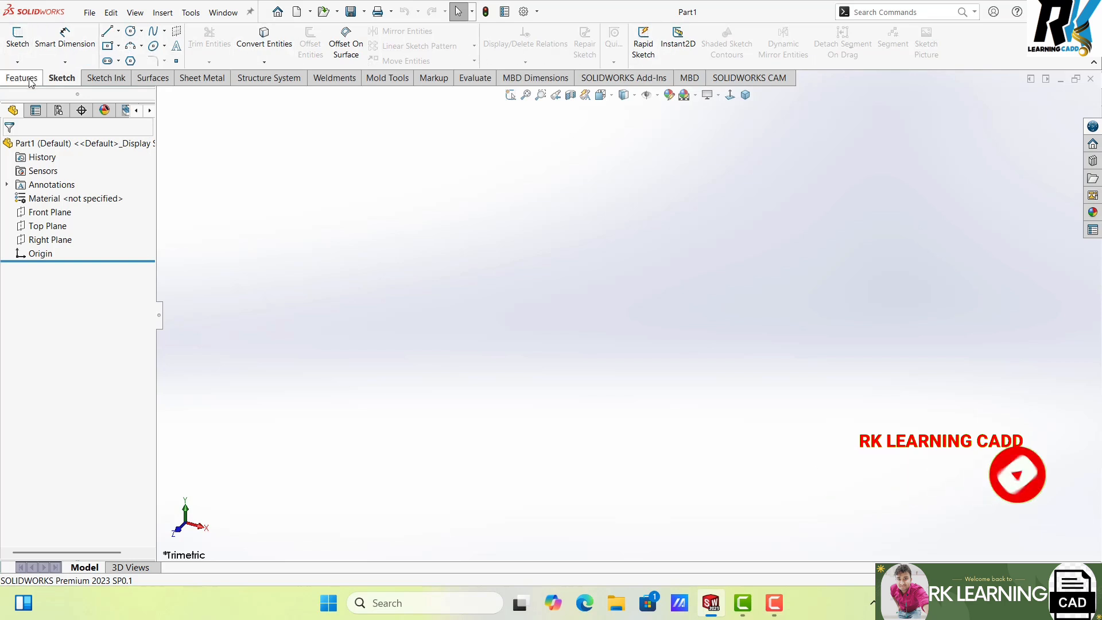
- Hide the Features command set from the CommandManager and show it again
{"action": "right_click", "coordinate": [272, 82]}
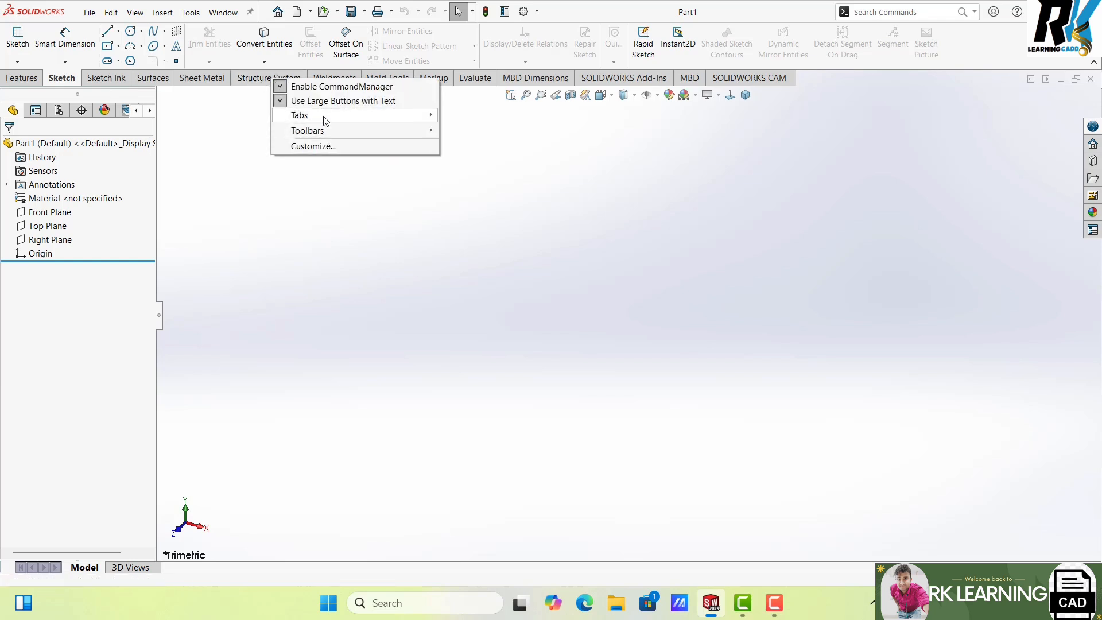
{"action": "mouse_move", "coordinate": [325, 120]}
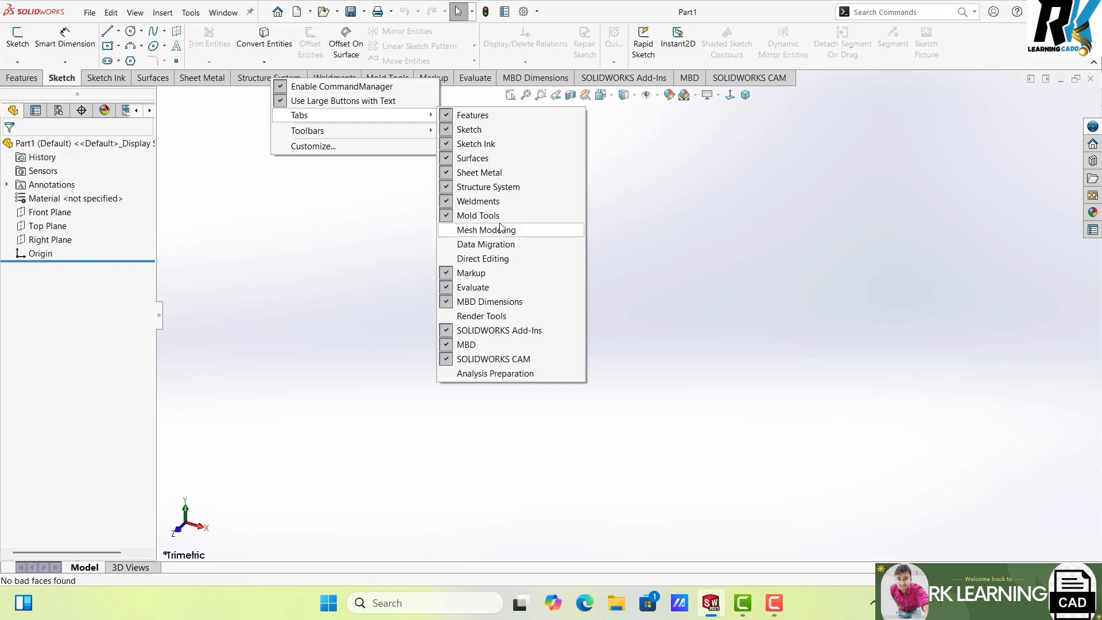
{"action": "left_click", "coordinate": [476, 117]}
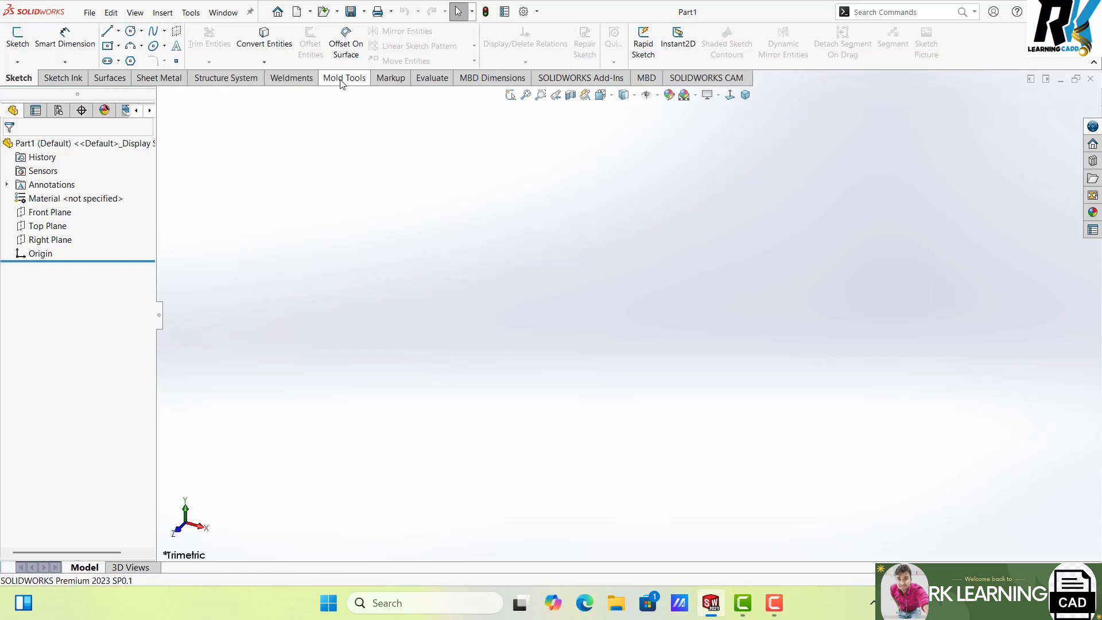
{"action": "right_click", "coordinate": [341, 82]}
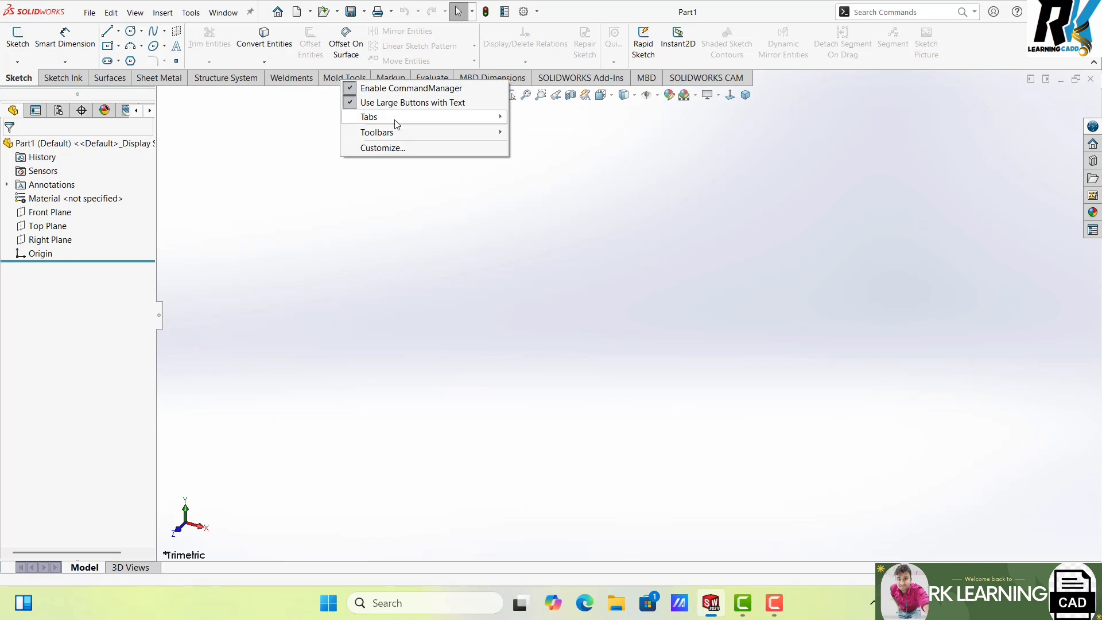
{"action": "mouse_move", "coordinate": [422, 116]}
{"action": "left_click", "coordinate": [542, 117]}
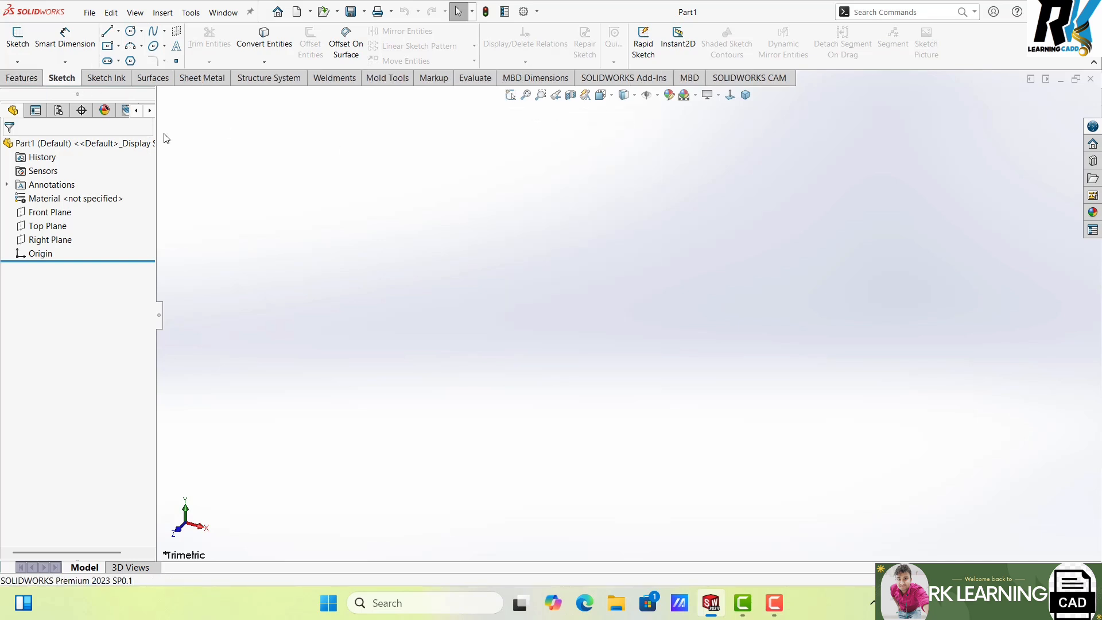
- Display the floating 2D to 3D toolbar and close it again
{"action": "right_click", "coordinate": [391, 80]}
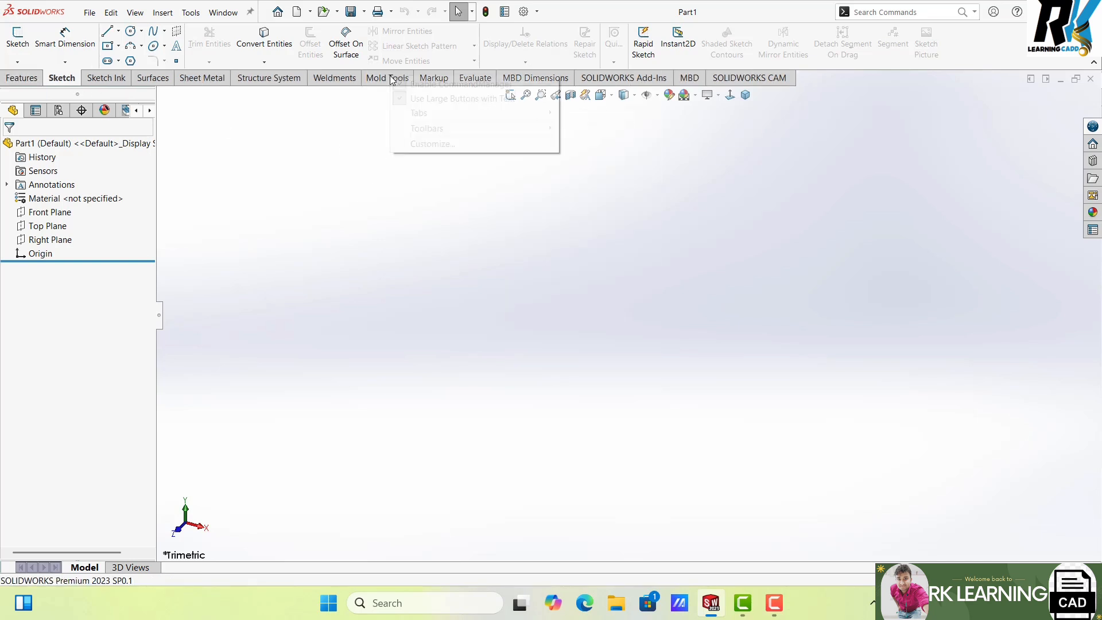
{"action": "mouse_move", "coordinate": [440, 128]}
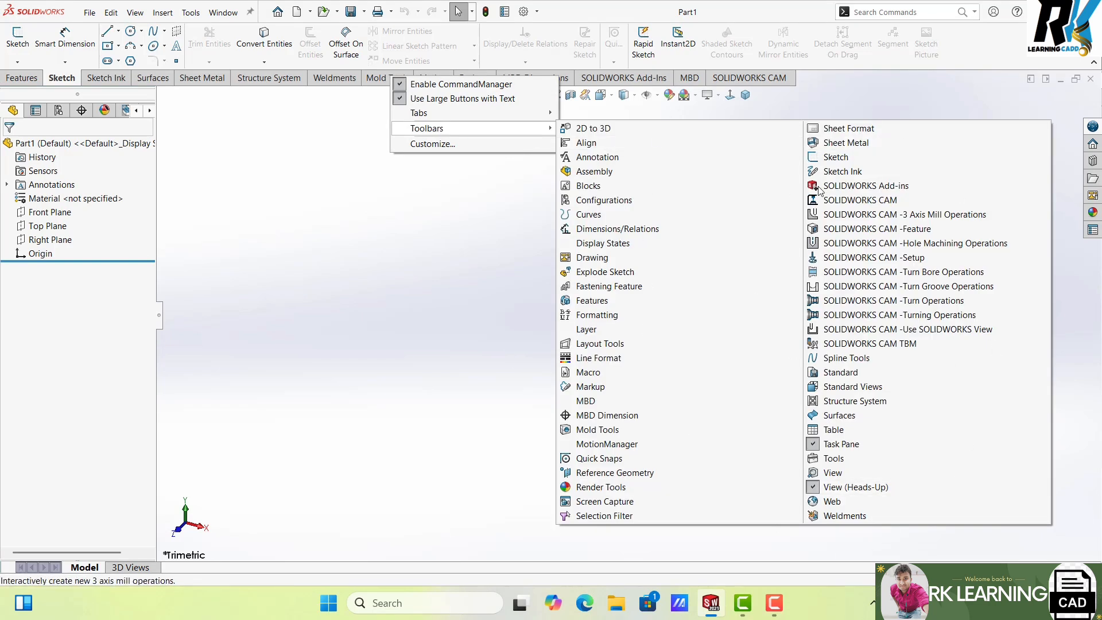
{"action": "left_click", "coordinate": [591, 128]}
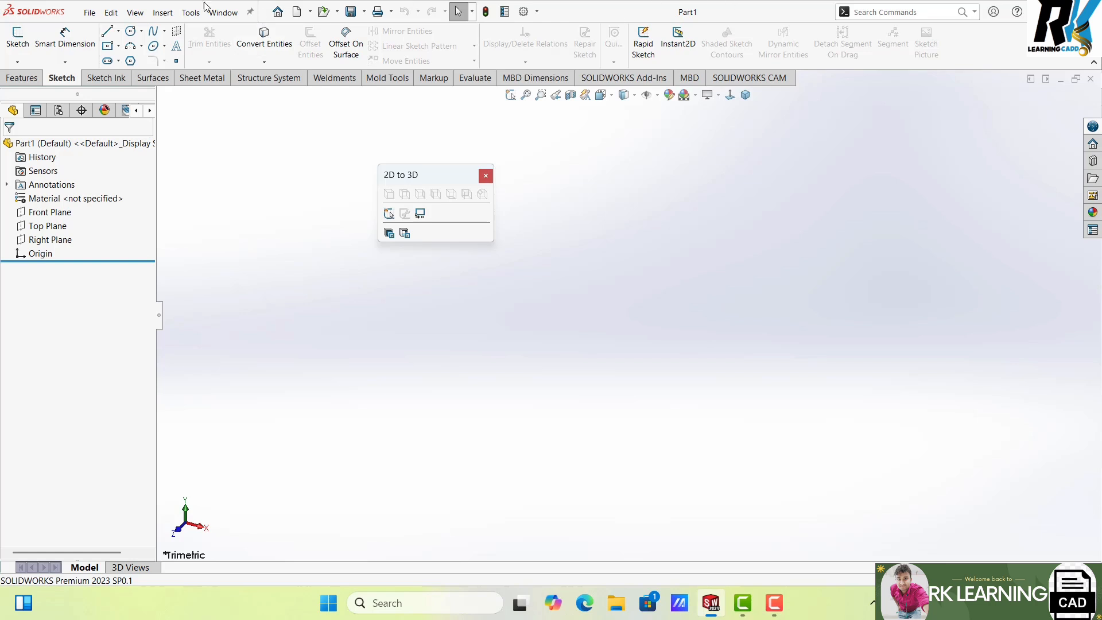
{"action": "left_click", "coordinate": [486, 177]}
- Disable the CommandManager and enable it again
{"action": "right_click", "coordinate": [384, 79]}
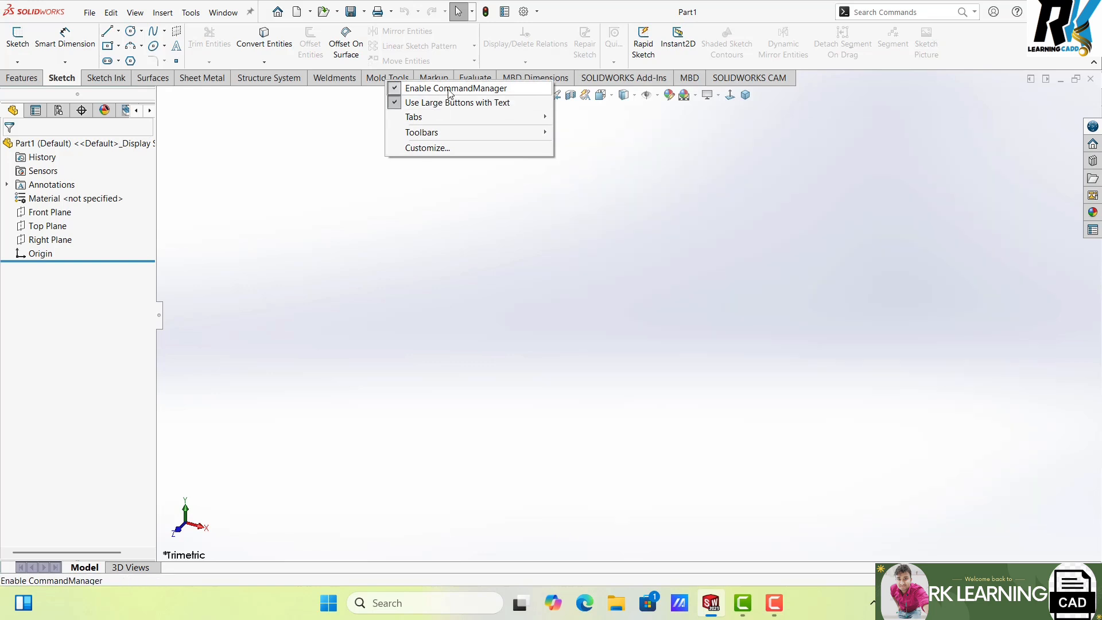
{"action": "left_click", "coordinate": [493, 89]}
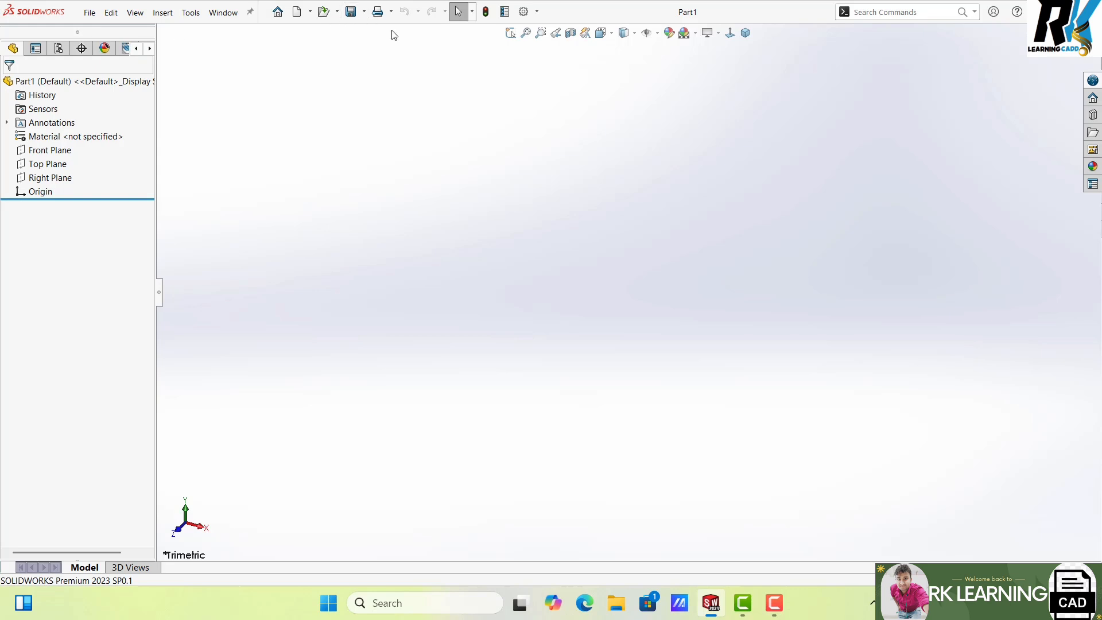
{"action": "right_click", "coordinate": [784, 15]}
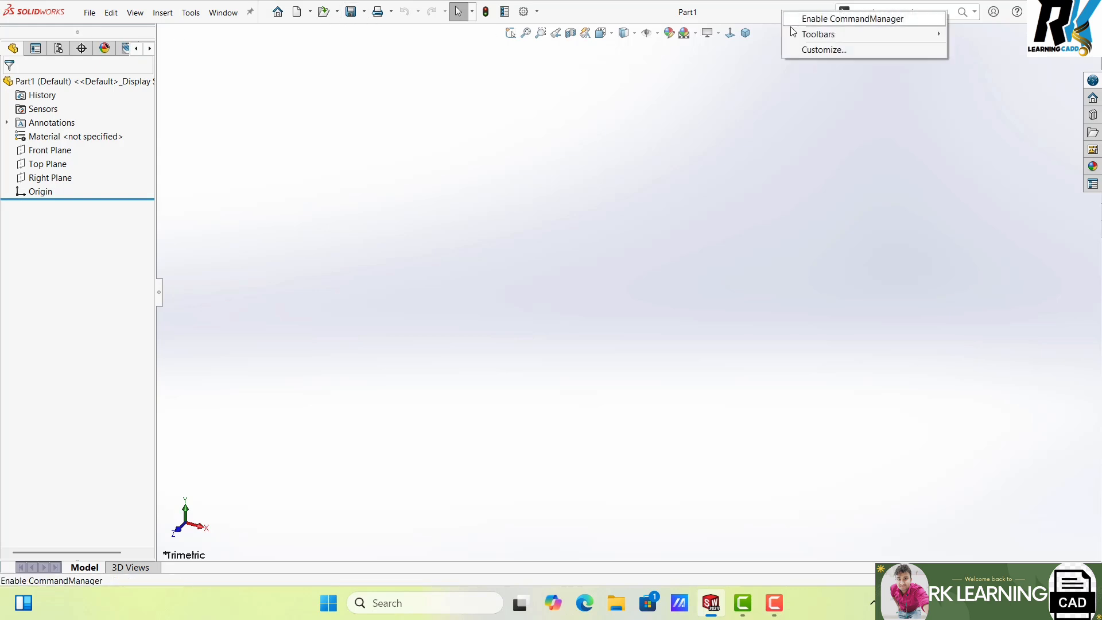
{"action": "left_click", "coordinate": [849, 22]}
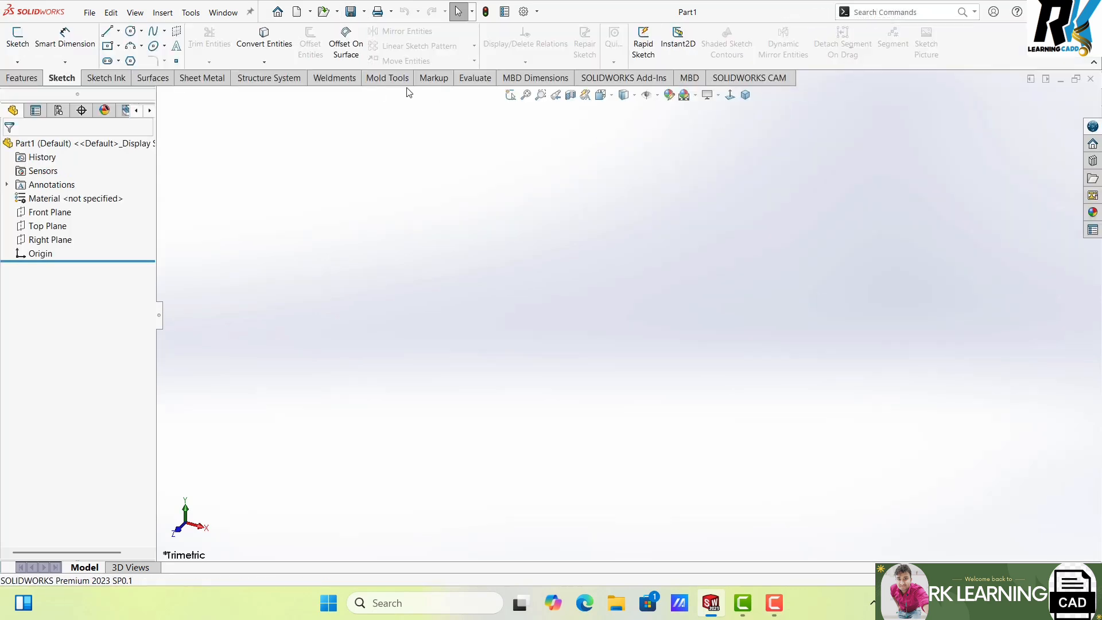
- Switch off large buttons with text in the CommandManager and switch them back on
{"action": "right_click", "coordinate": [546, 83]}
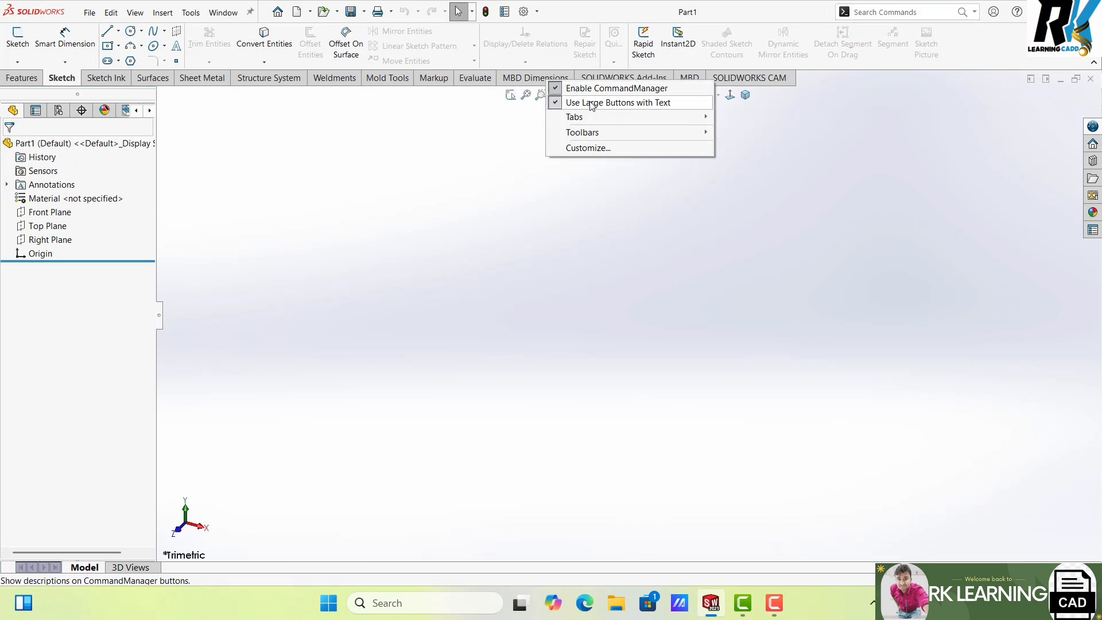
{"action": "left_click", "coordinate": [659, 103]}
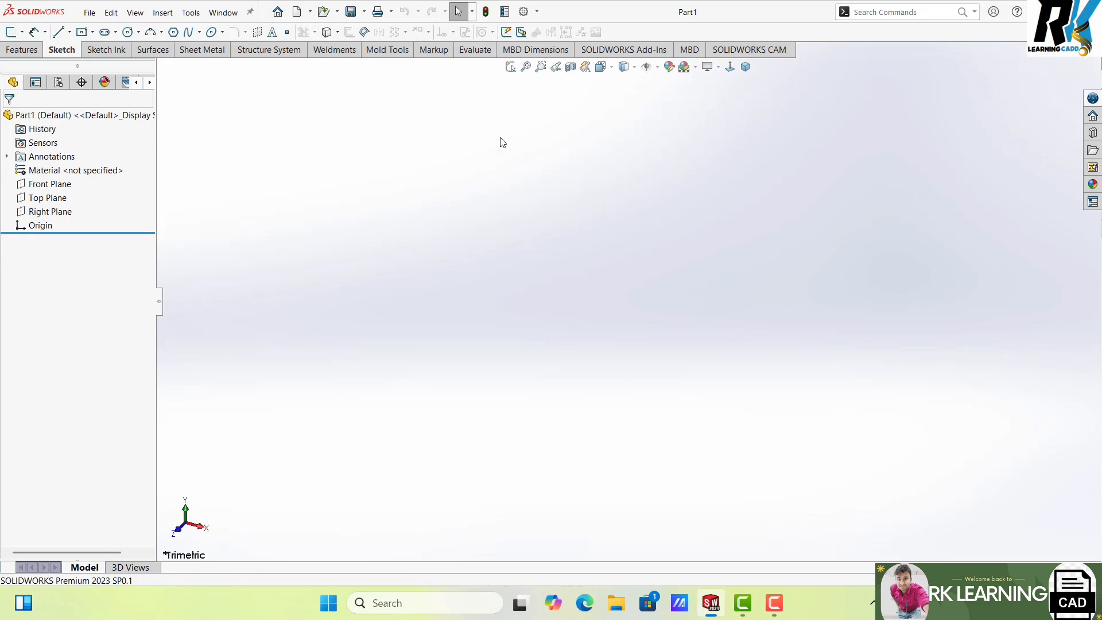
{"action": "right_click", "coordinate": [533, 51]}
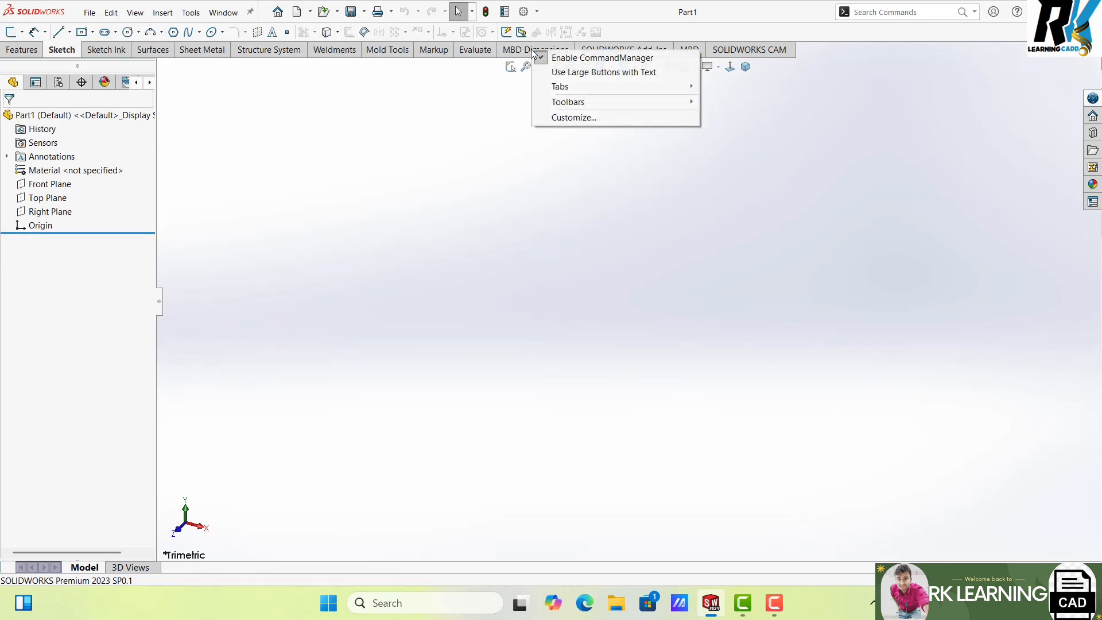
{"action": "left_click", "coordinate": [590, 77]}
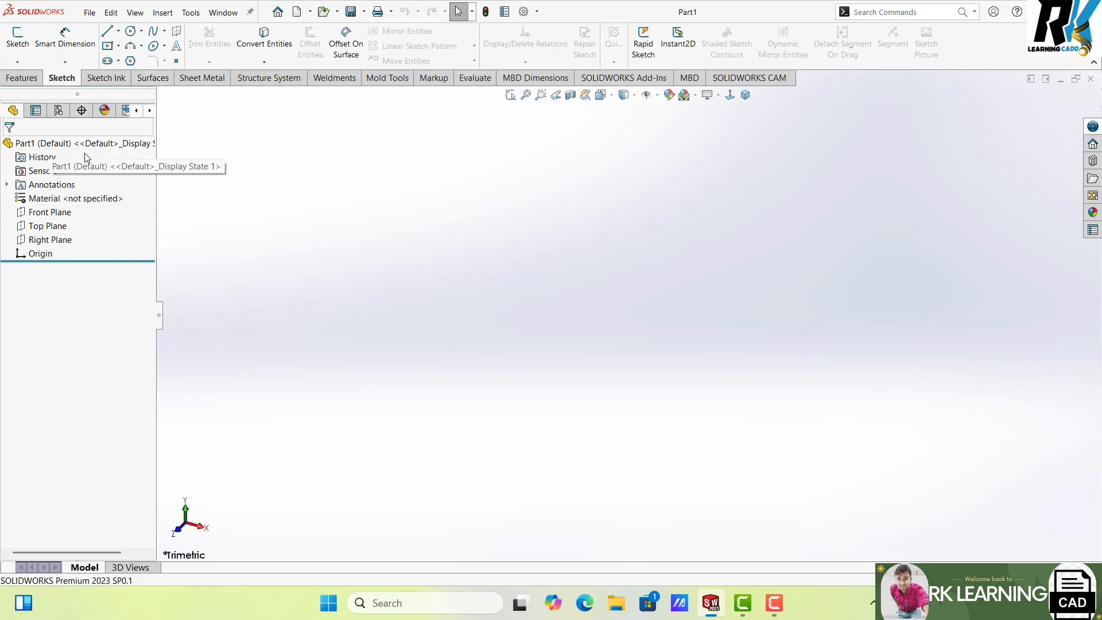
- Examine the PropertyManager, ConfigurationManager, DimXpertManager and DisplayManager panes, and return to the FeatureManager design tree
{"action": "left_click", "coordinate": [35, 111]}
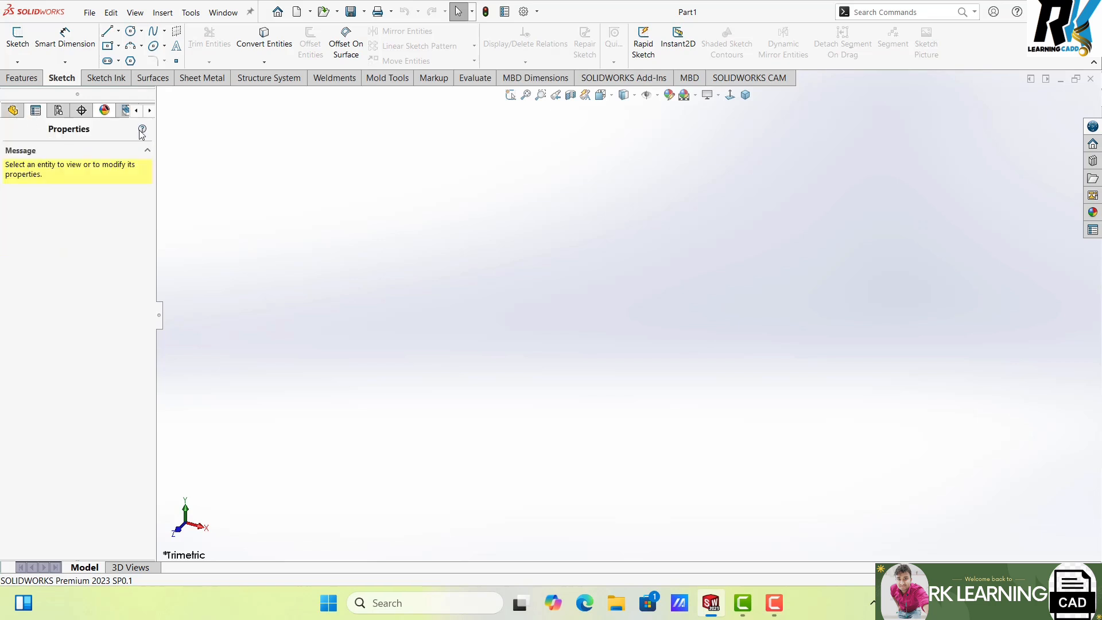
{"action": "left_click", "coordinate": [58, 111]}
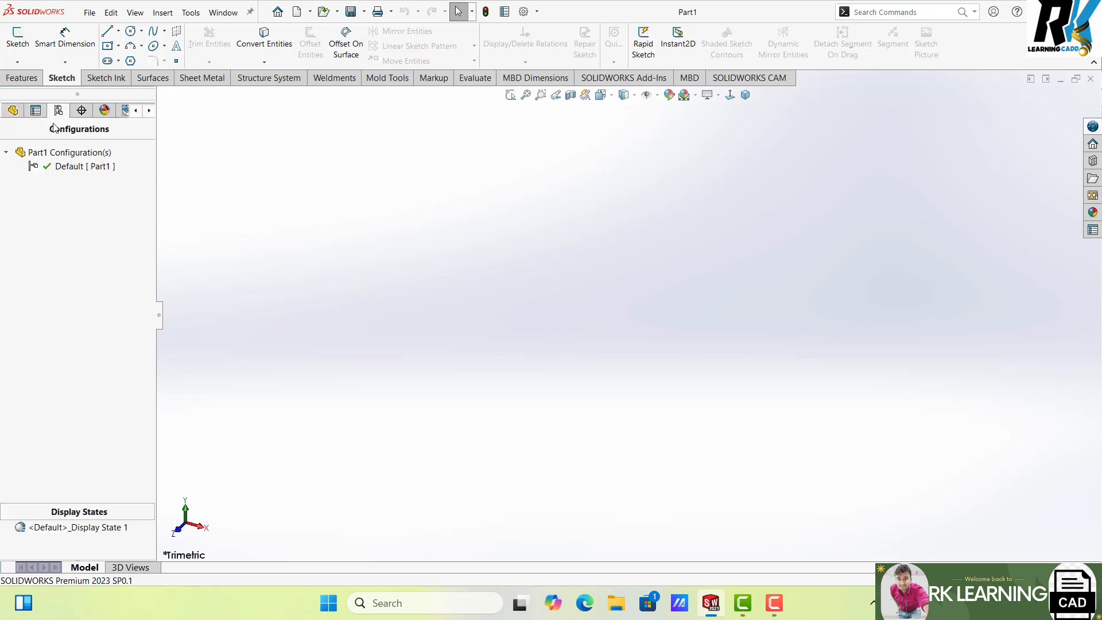
{"action": "left_click", "coordinate": [82, 112]}
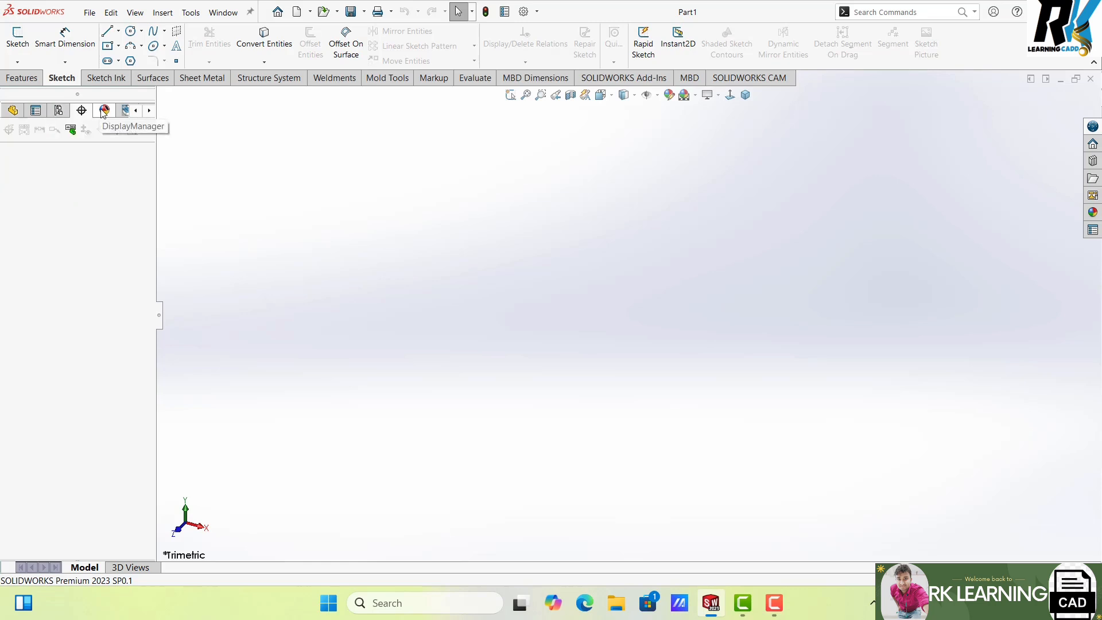
{"action": "left_click", "coordinate": [103, 112]}
{"action": "left_click", "coordinate": [149, 111]}
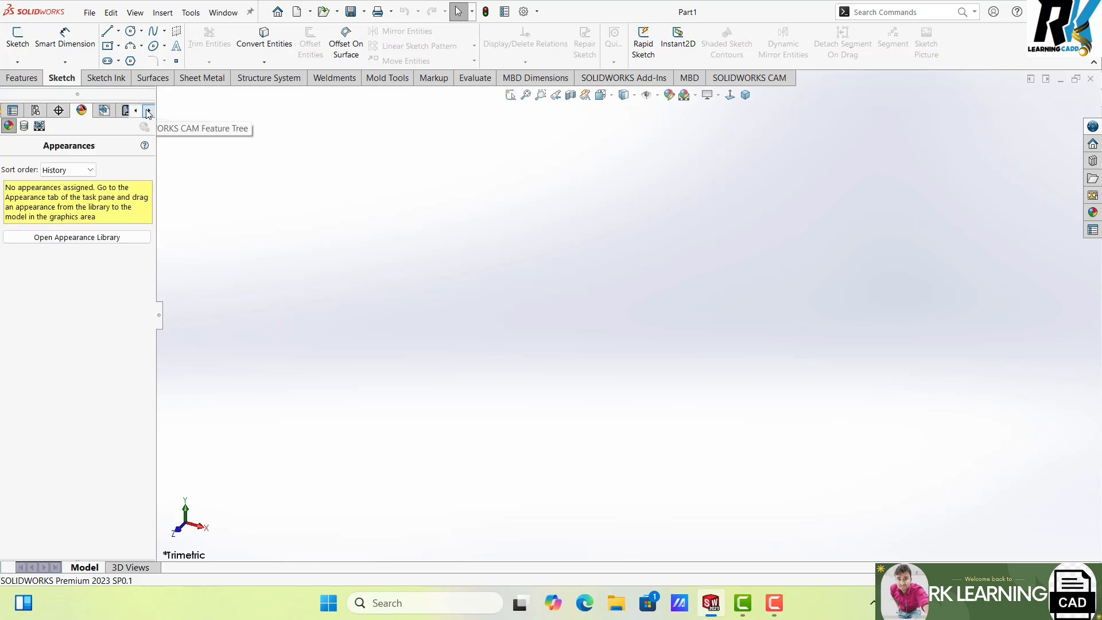
{"action": "left_click", "coordinate": [14, 111]}
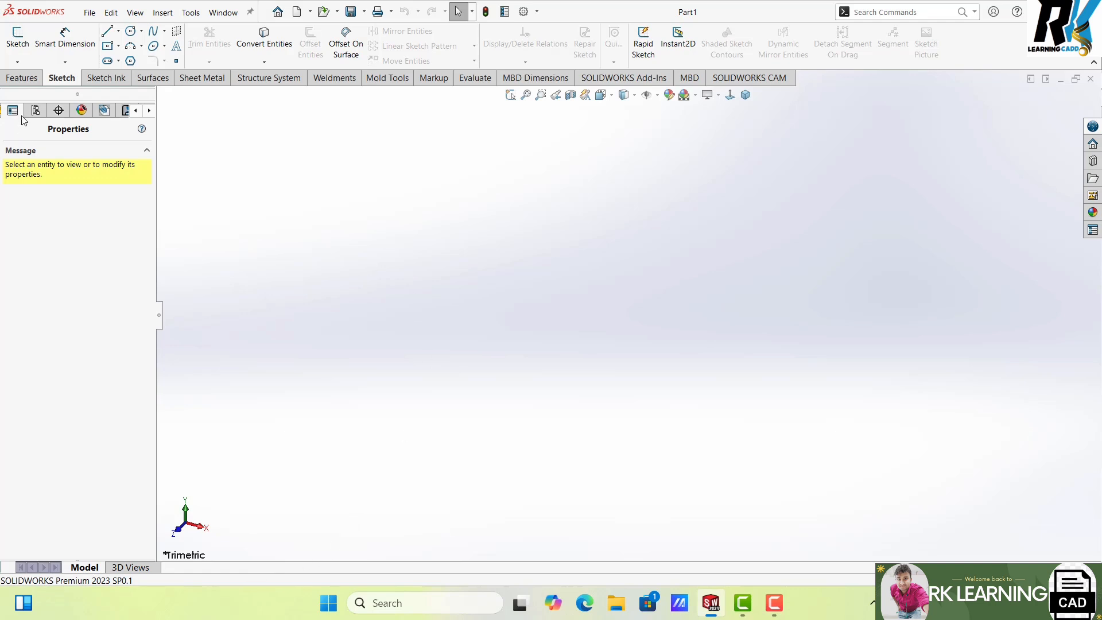
{"action": "left_click", "coordinate": [136, 111]}
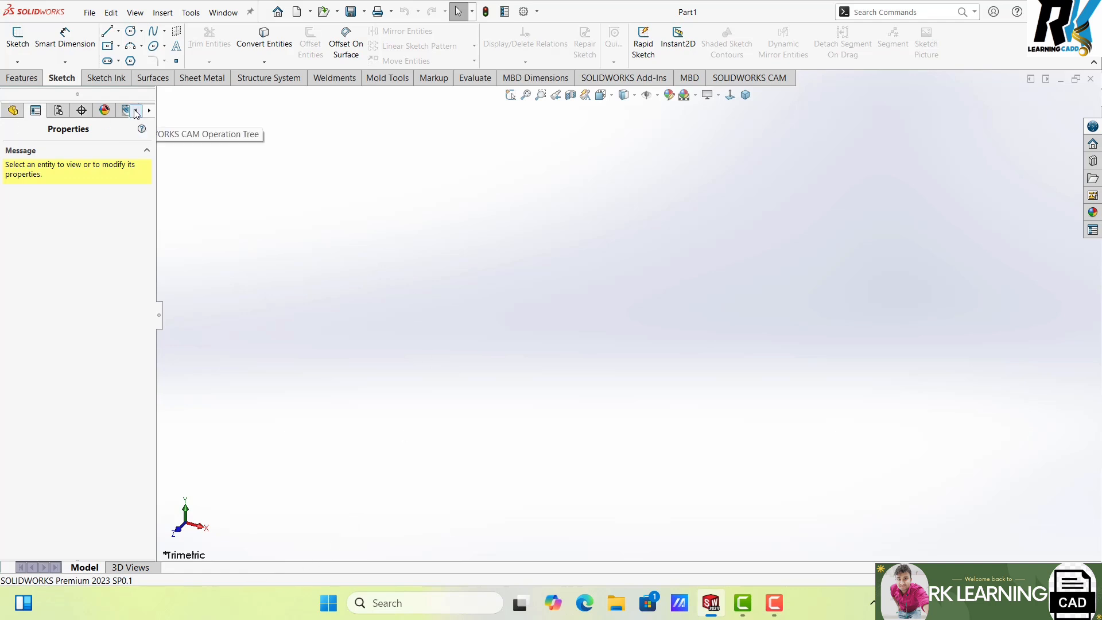
{"action": "left_click", "coordinate": [12, 110]}
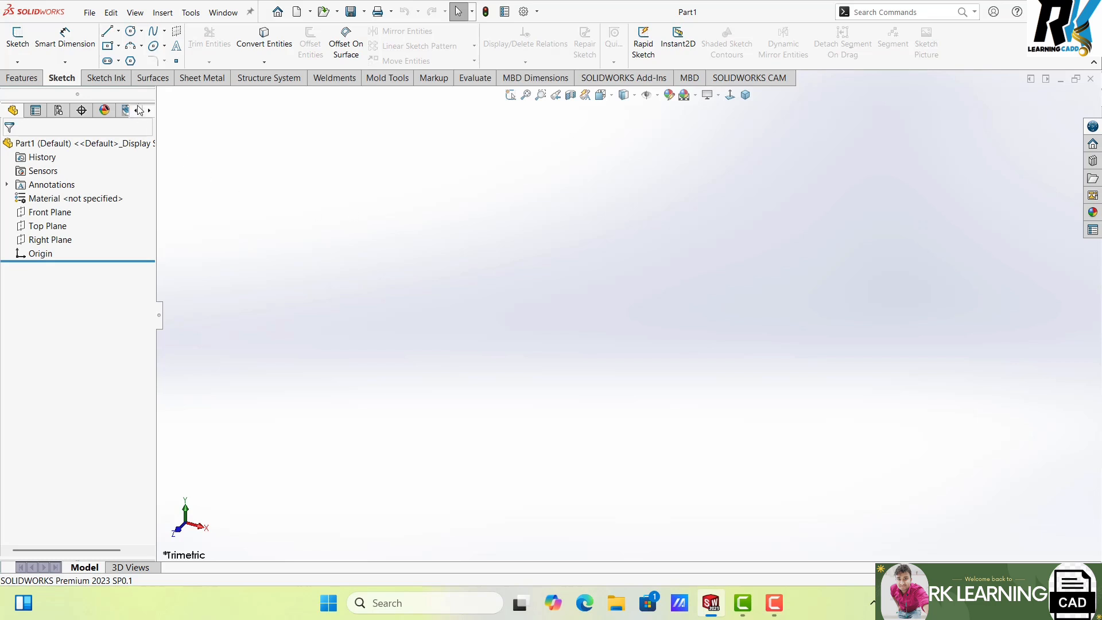
- Switch the workspace to full screen and return it to the normal view
{"action": "left_click", "coordinate": [135, 12]}
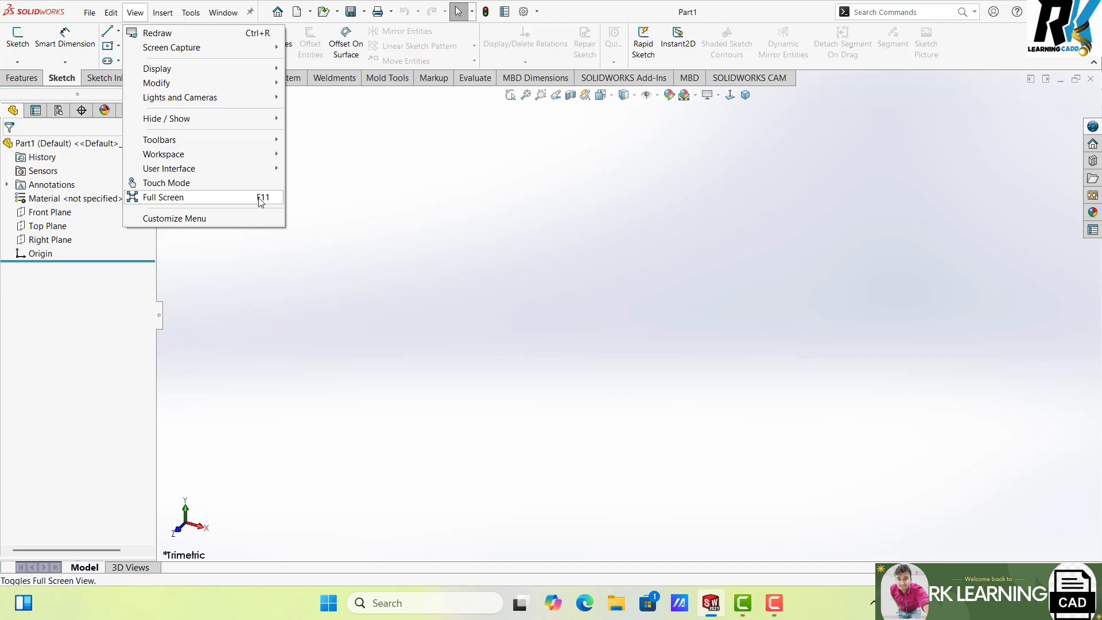
{"action": "left_click", "coordinate": [167, 198]}
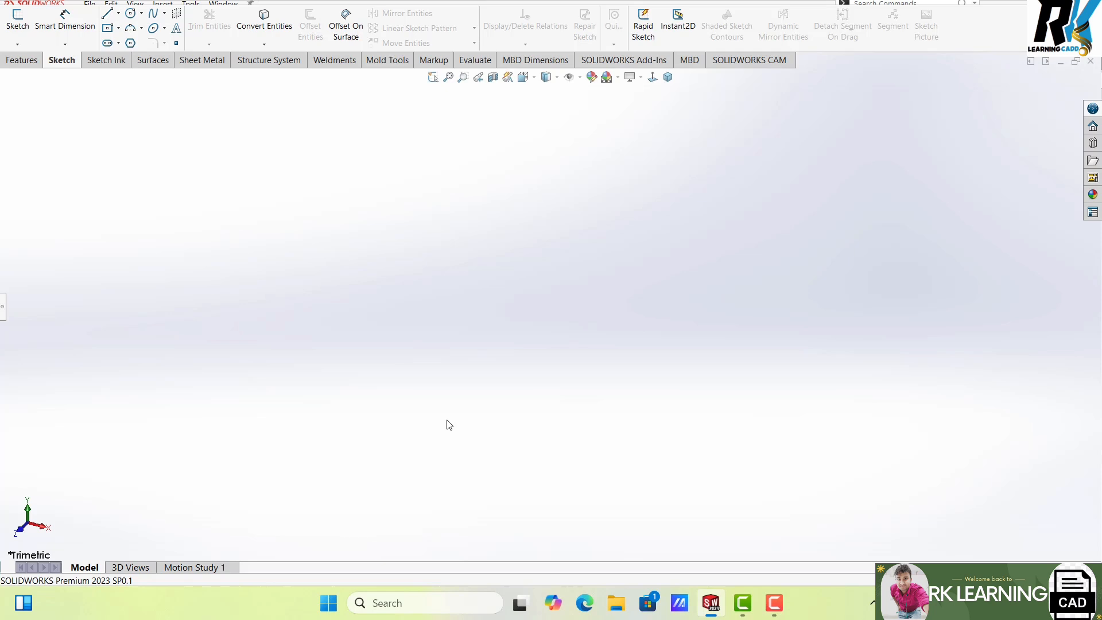
{"action": "key", "text": "F11"}
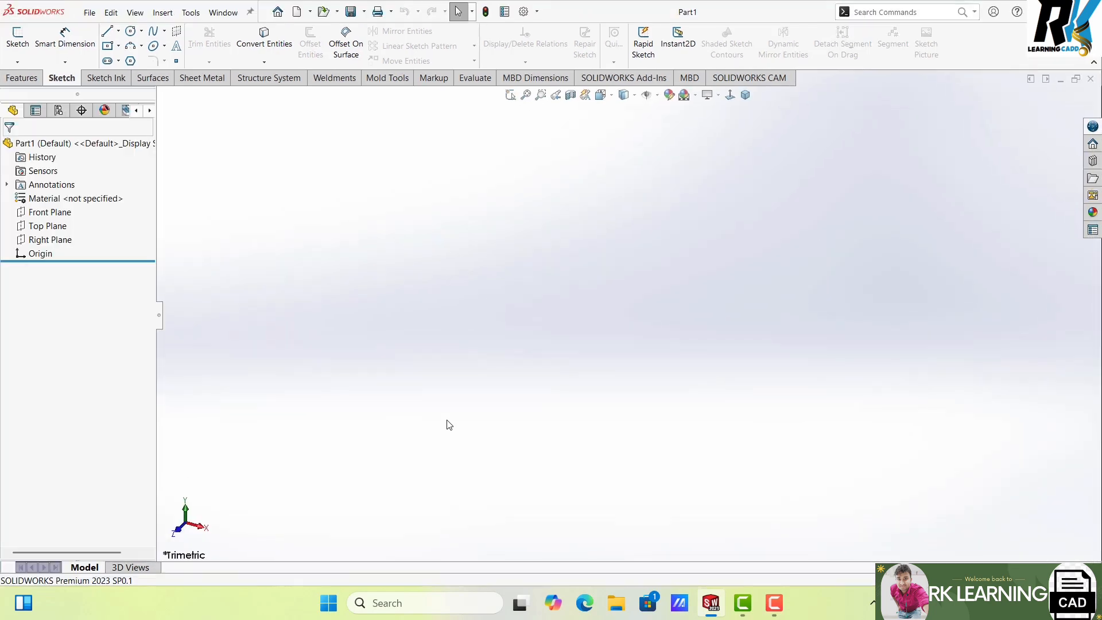
- Hide the FeatureManager tree area and show it again
{"action": "left_click", "coordinate": [135, 12]}
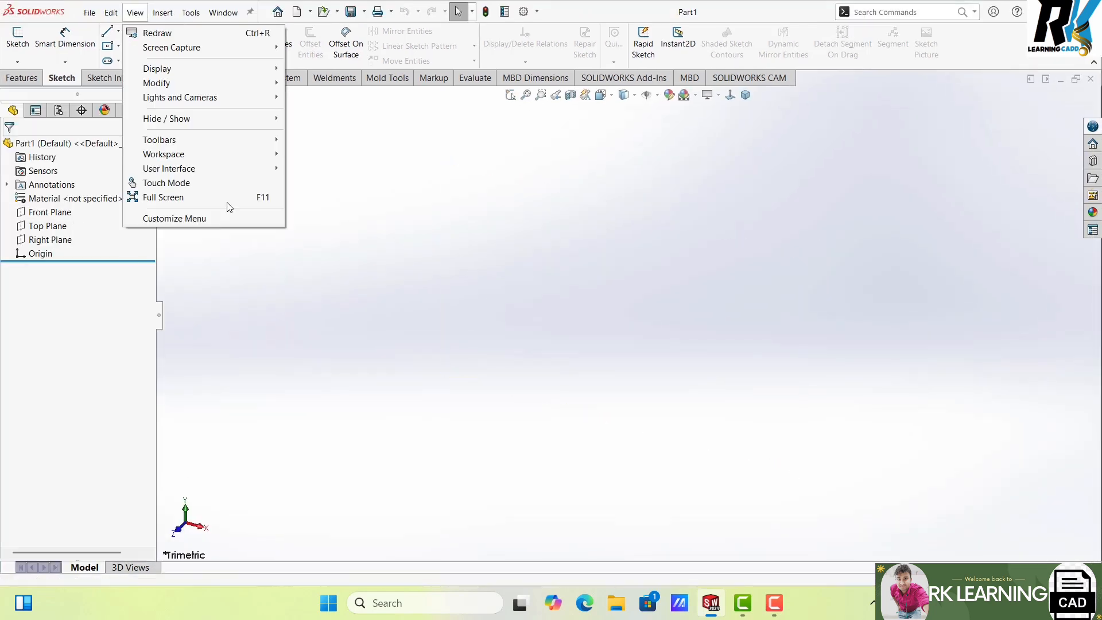
{"action": "mouse_move", "coordinate": [210, 169]}
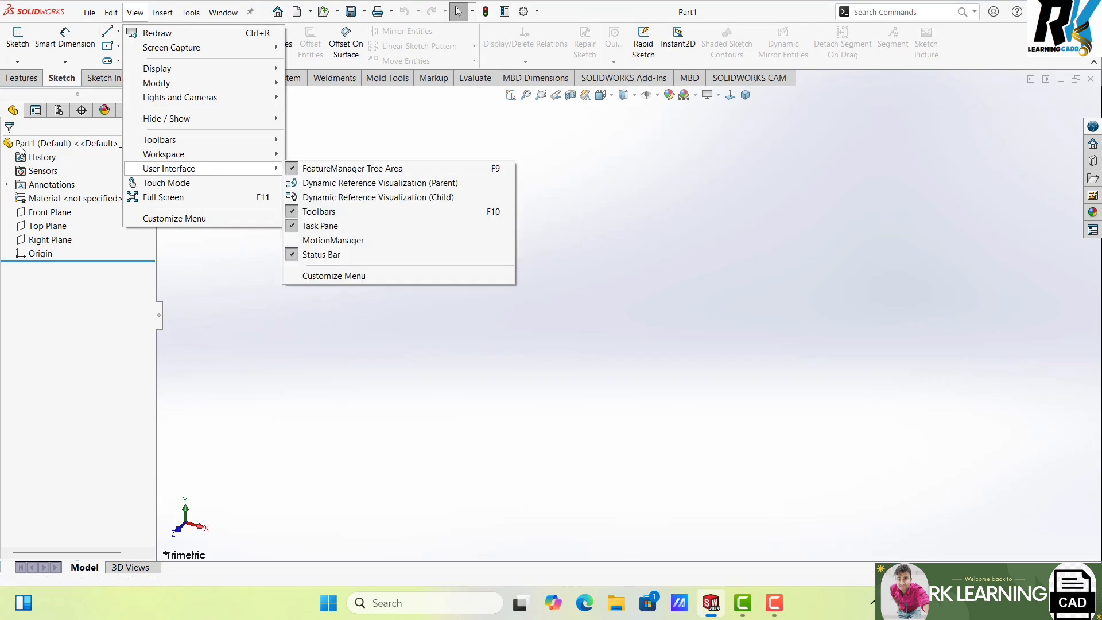
{"action": "left_click", "coordinate": [381, 168]}
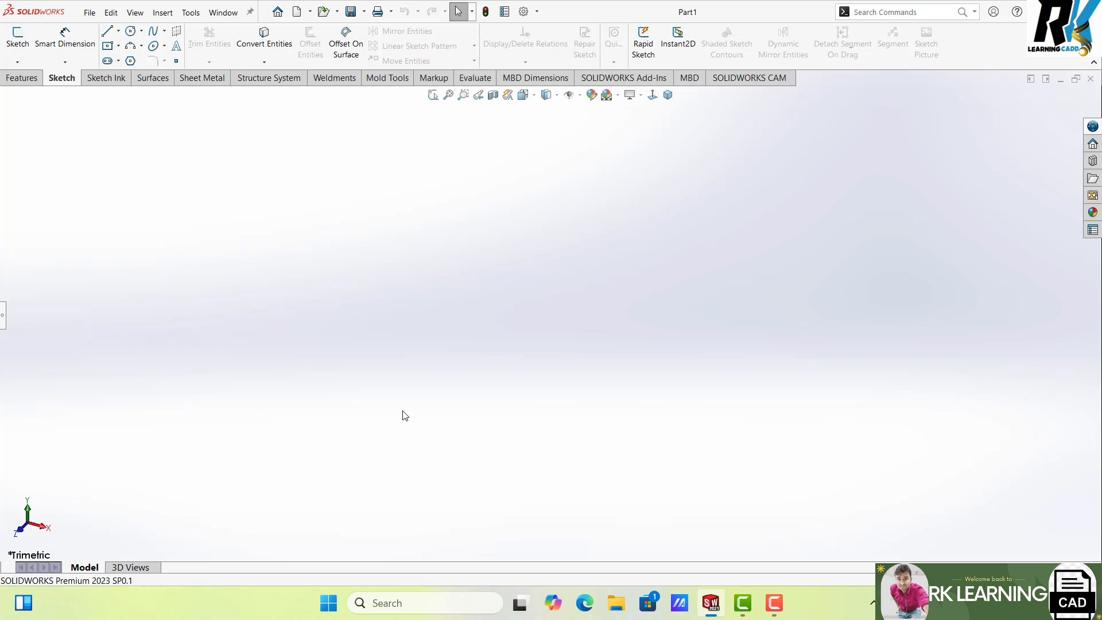
{"action": "key", "text": "F9"}
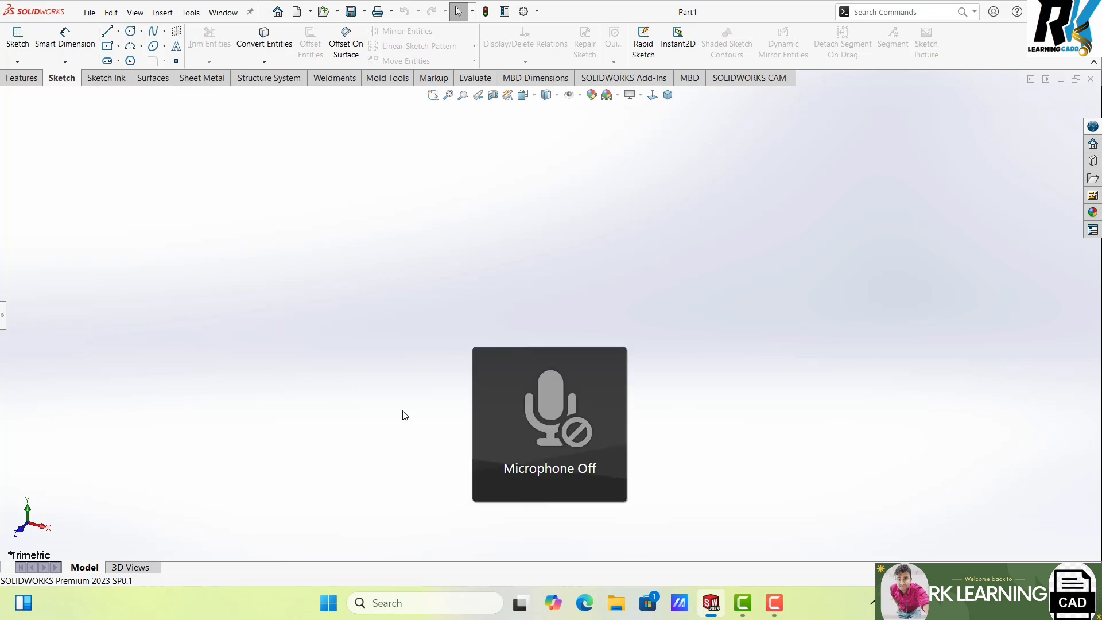
{"action": "key", "text": "F9"}
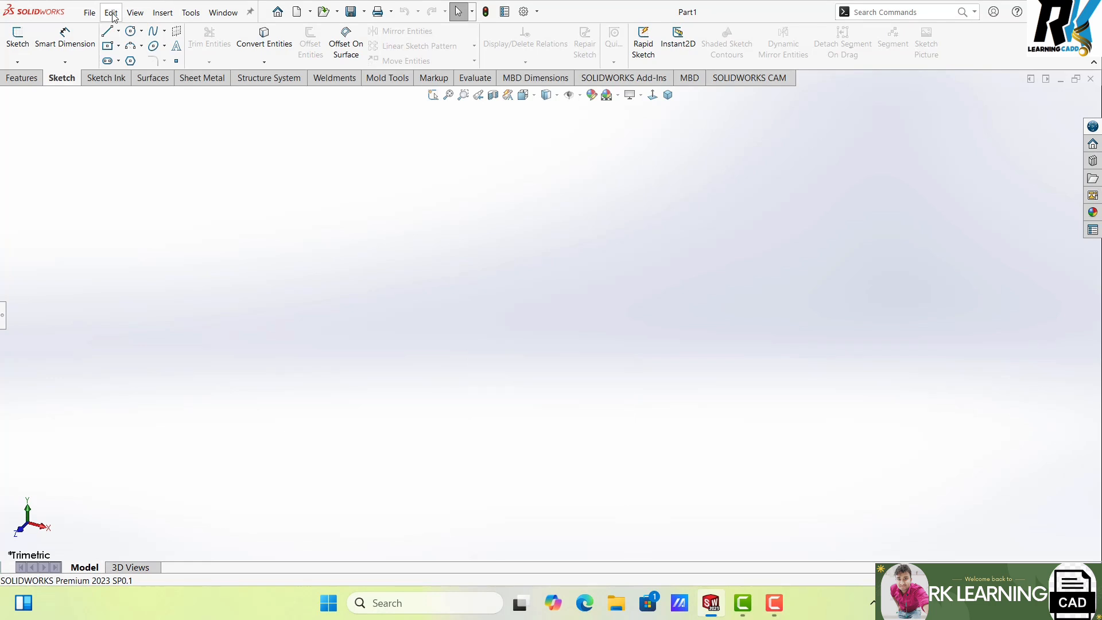
{"action": "left_click", "coordinate": [135, 12]}
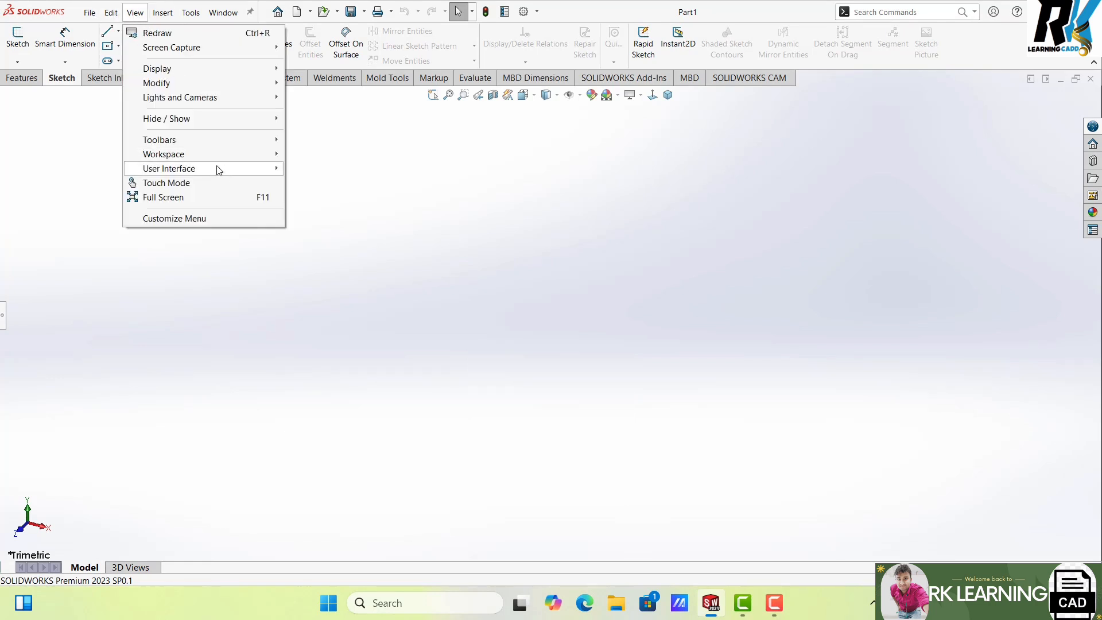
{"action": "mouse_move", "coordinate": [202, 140]}
{"action": "left_click", "coordinate": [371, 168]}
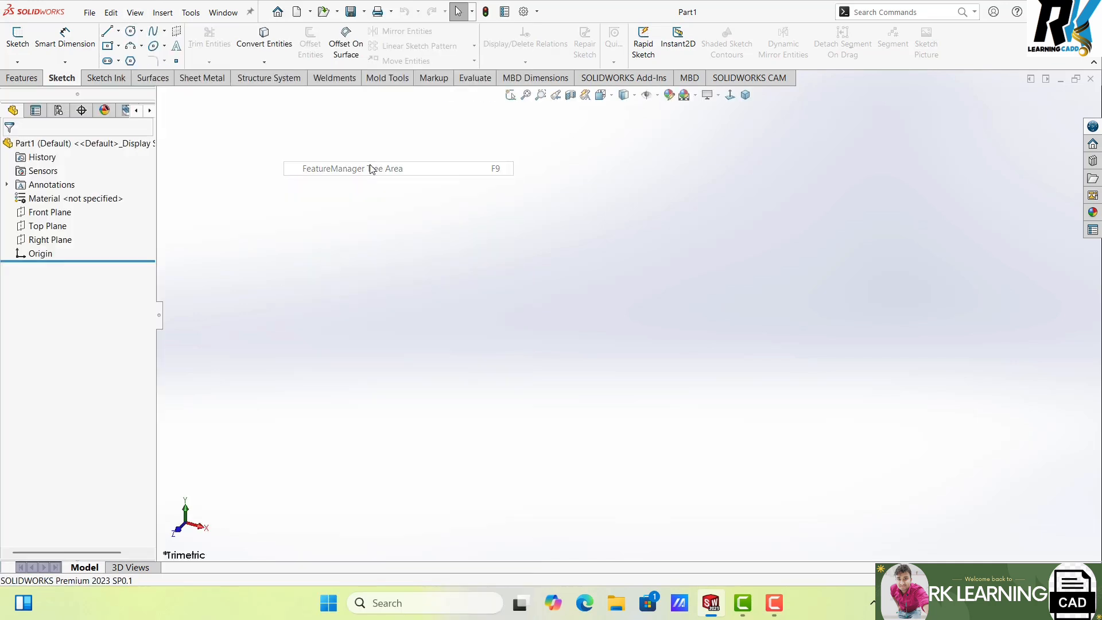
- Hide the Task Pane and show it again
{"action": "left_click", "coordinate": [135, 13]}
{"action": "mouse_move", "coordinate": [184, 172]}
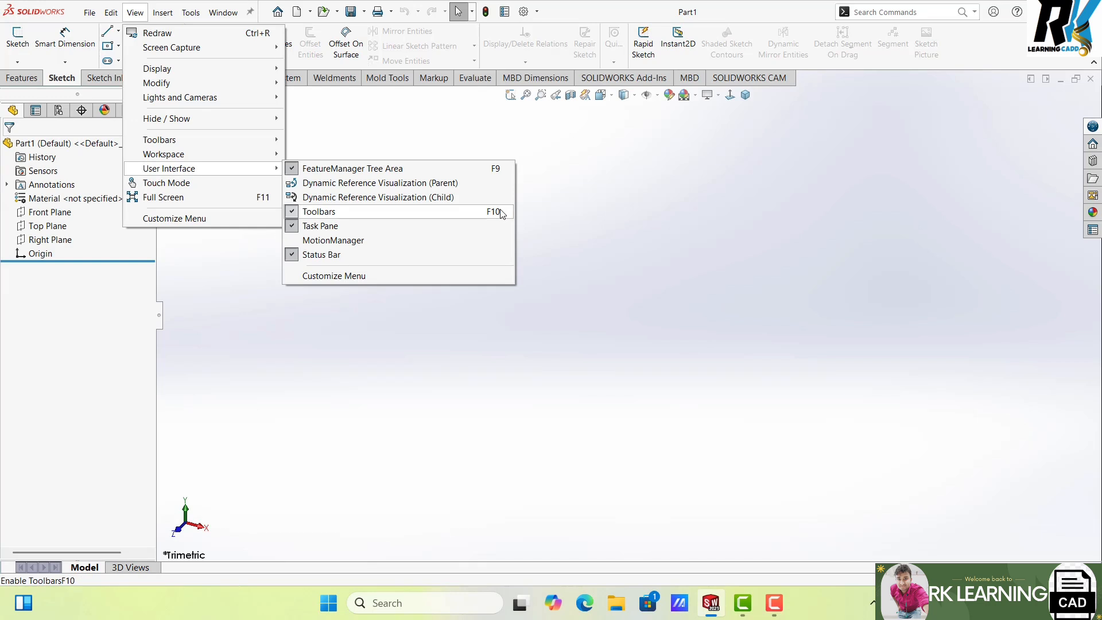
{"action": "left_click", "coordinate": [320, 227]}
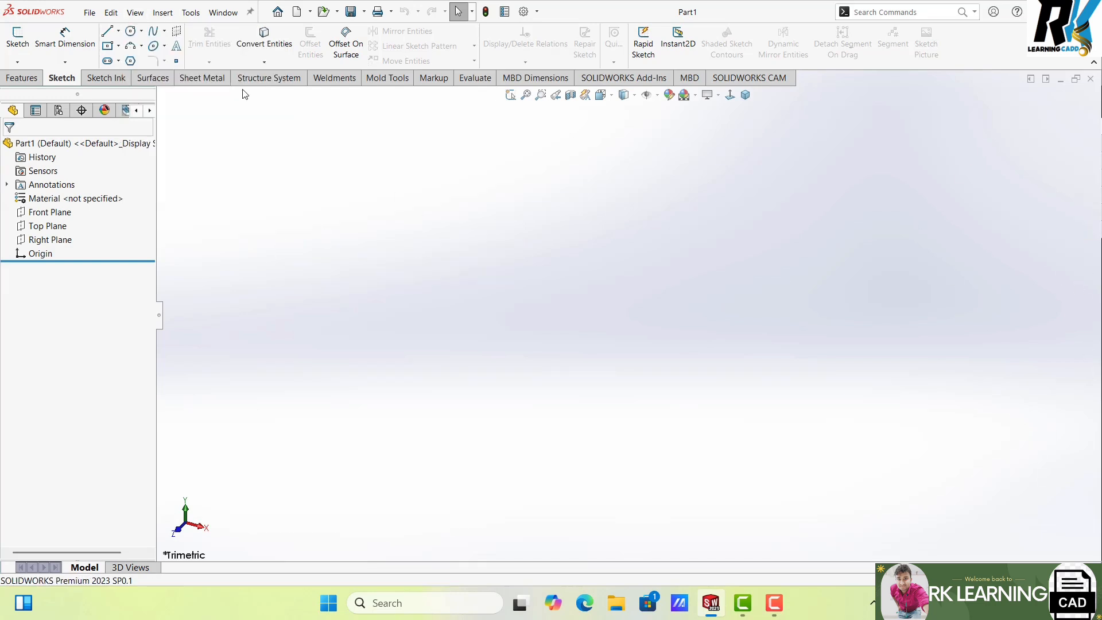
{"action": "left_click", "coordinate": [135, 12]}
{"action": "mouse_move", "coordinate": [181, 168]}
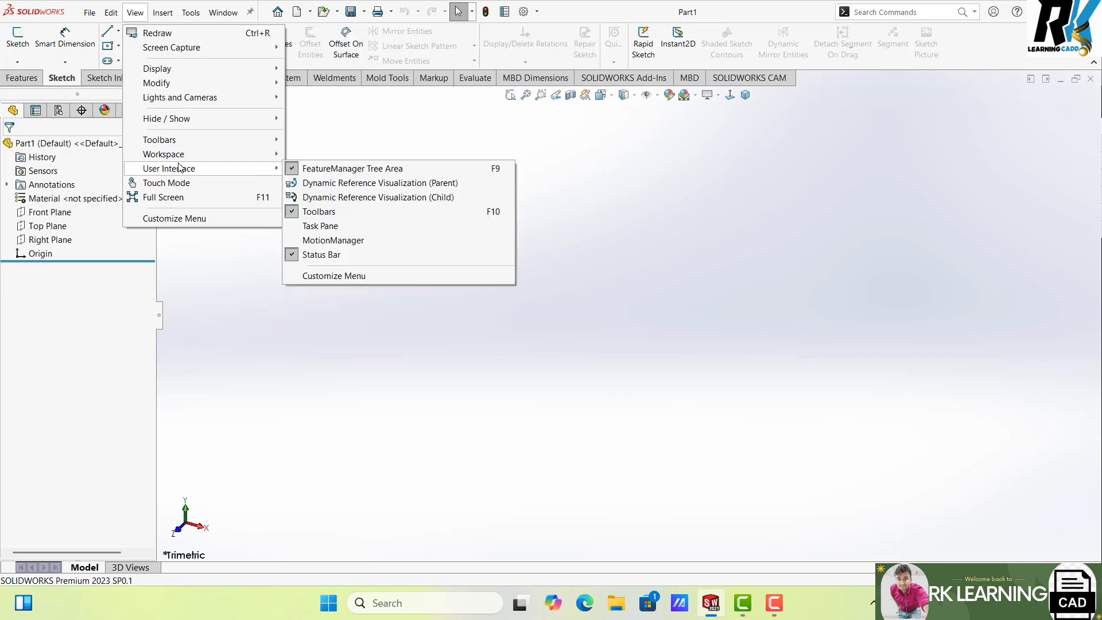
{"action": "left_click", "coordinate": [337, 226]}
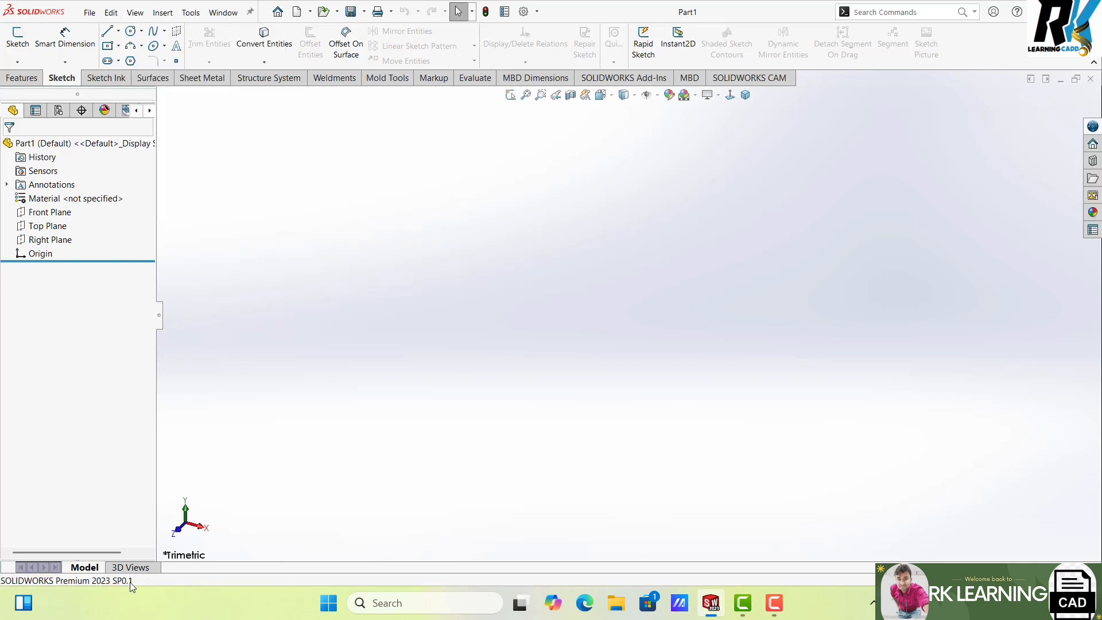
- Turn on the MotionManager and open Motion Study 1
{"action": "left_click", "coordinate": [164, 14]}
{"action": "mouse_move", "coordinate": [135, 17]}
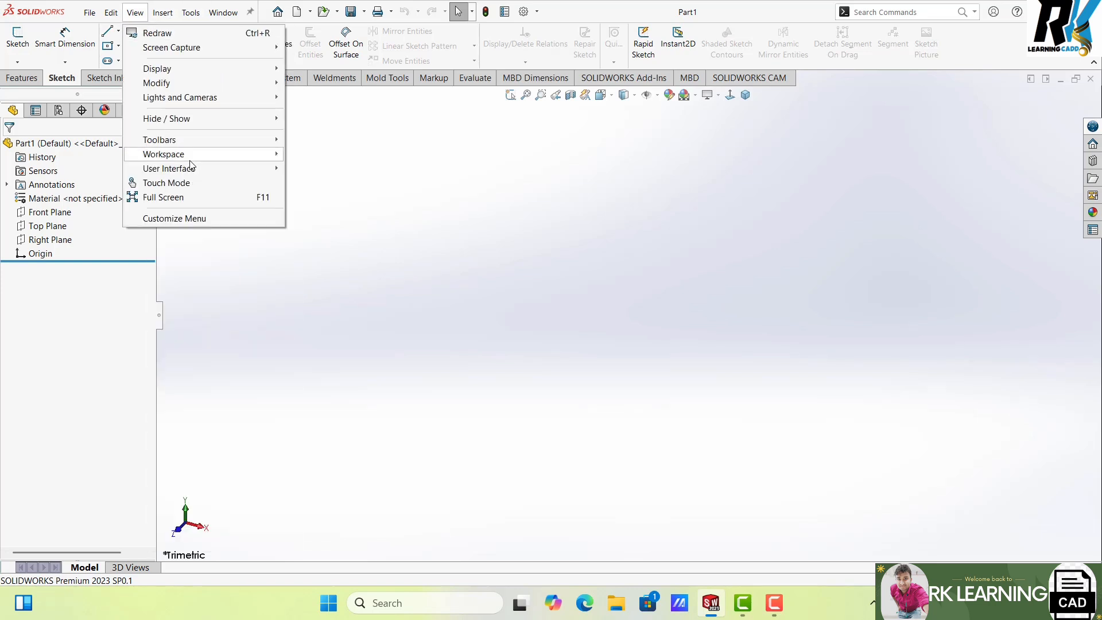
{"action": "mouse_move", "coordinate": [192, 170]}
{"action": "left_click", "coordinate": [334, 241]}
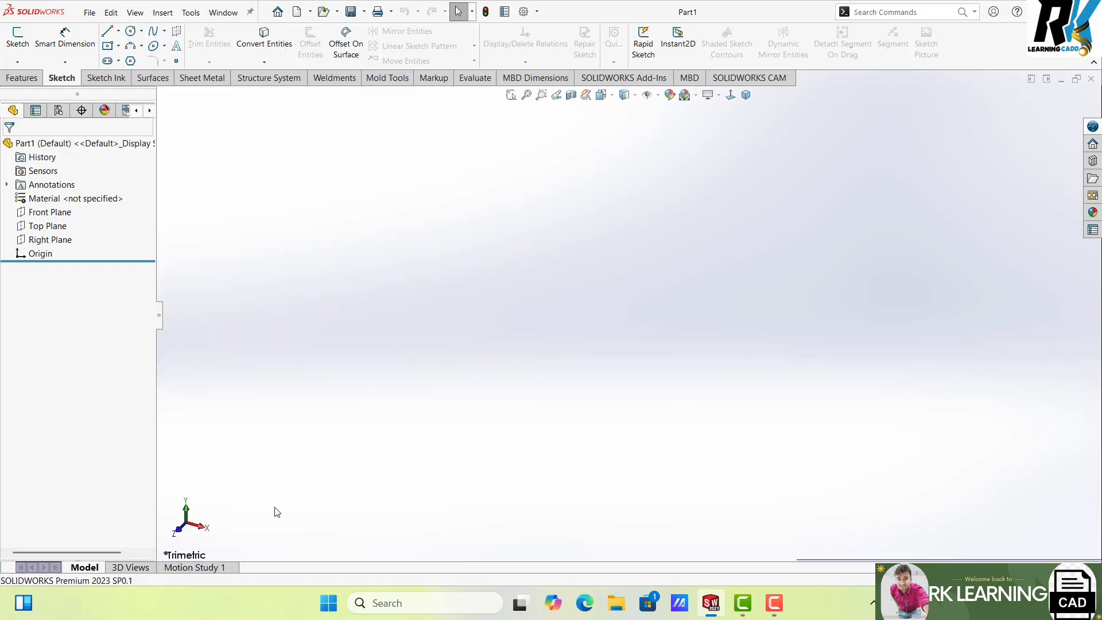
{"action": "left_click", "coordinate": [189, 567]}
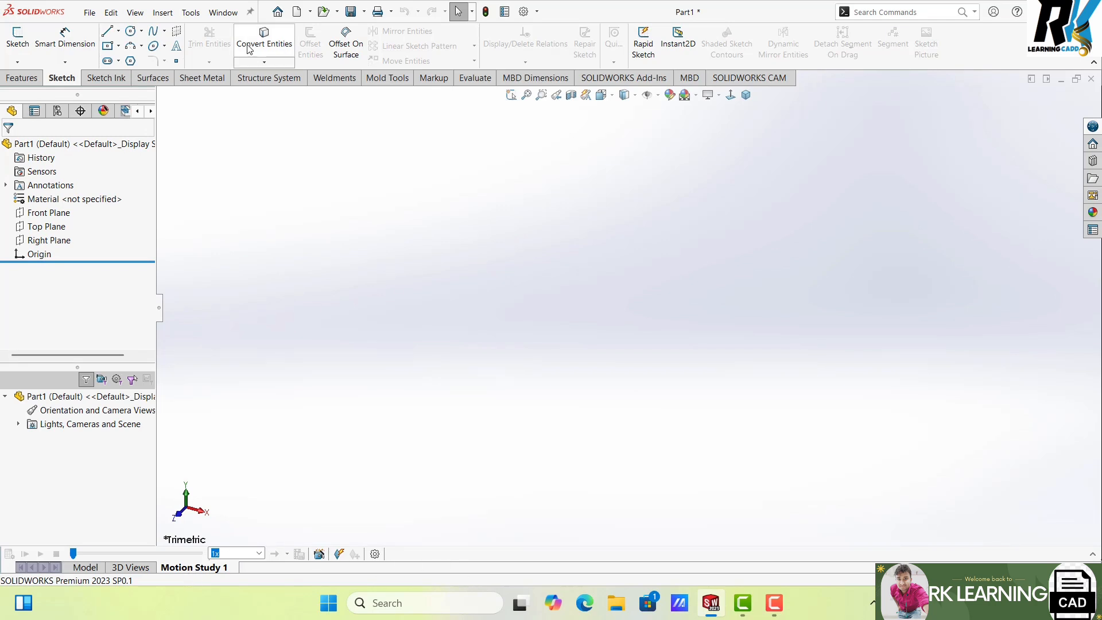
- Turn off the MotionManager in the user interface settings
{"action": "left_click", "coordinate": [163, 13]}
{"action": "mouse_move", "coordinate": [135, 13]}
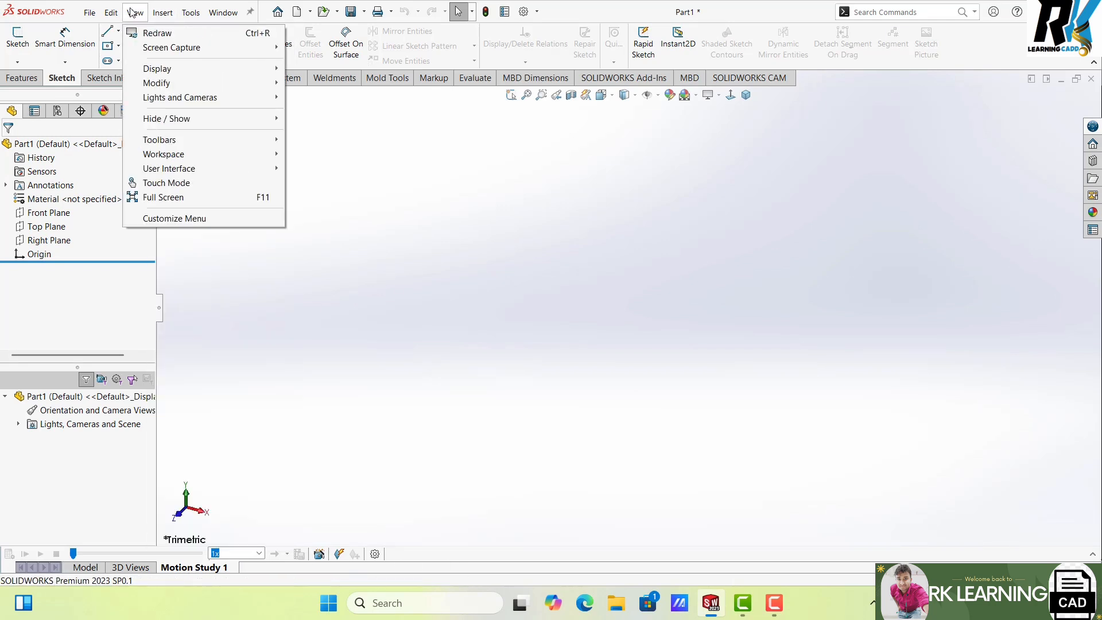
{"action": "mouse_move", "coordinate": [180, 168]}
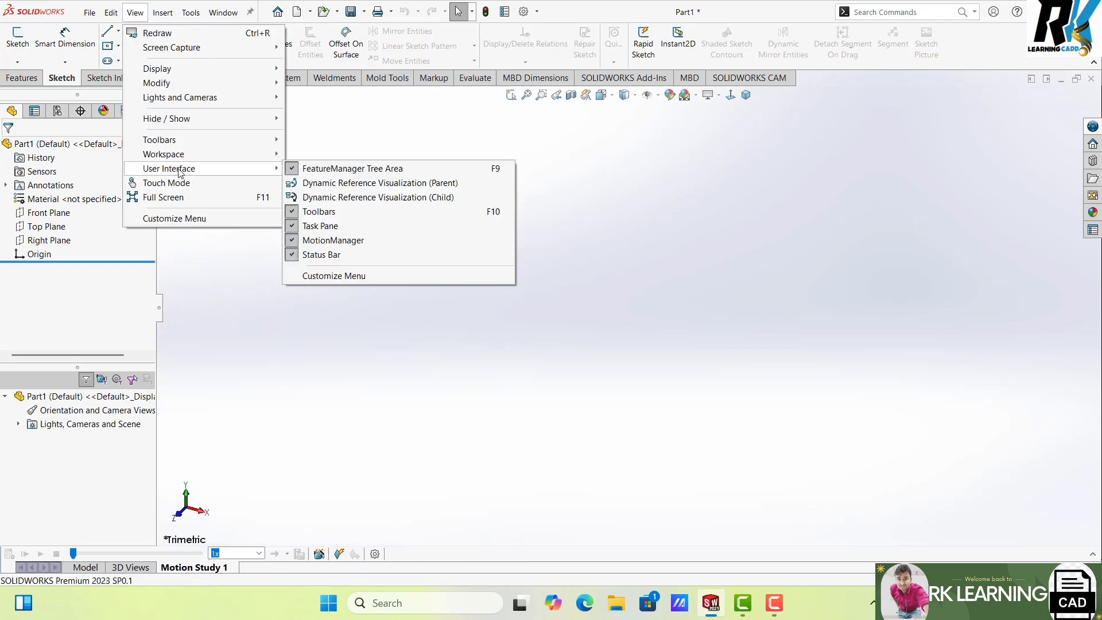
{"action": "left_click", "coordinate": [316, 240]}
{"action": "left_click", "coordinate": [112, 13]}
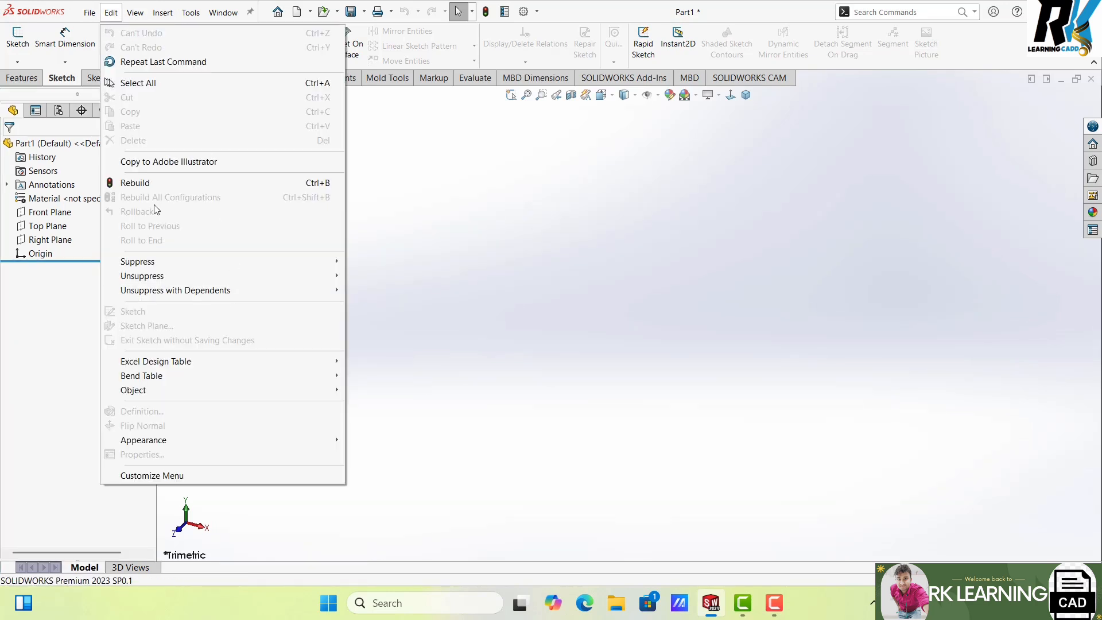
{"action": "mouse_move", "coordinate": [135, 12]}
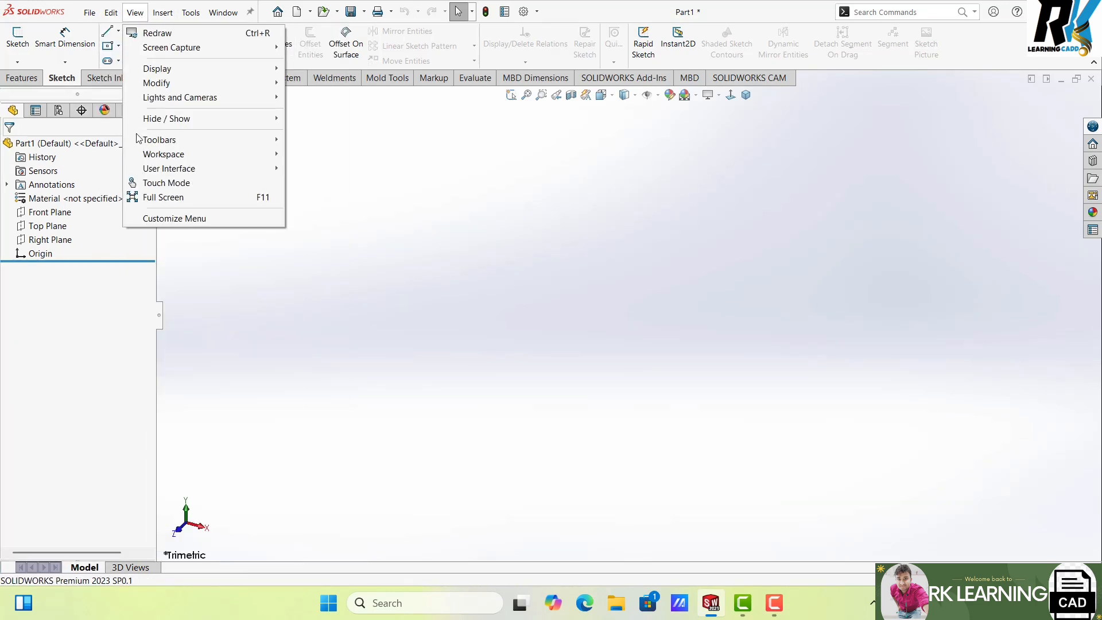
{"action": "mouse_move", "coordinate": [173, 169]}
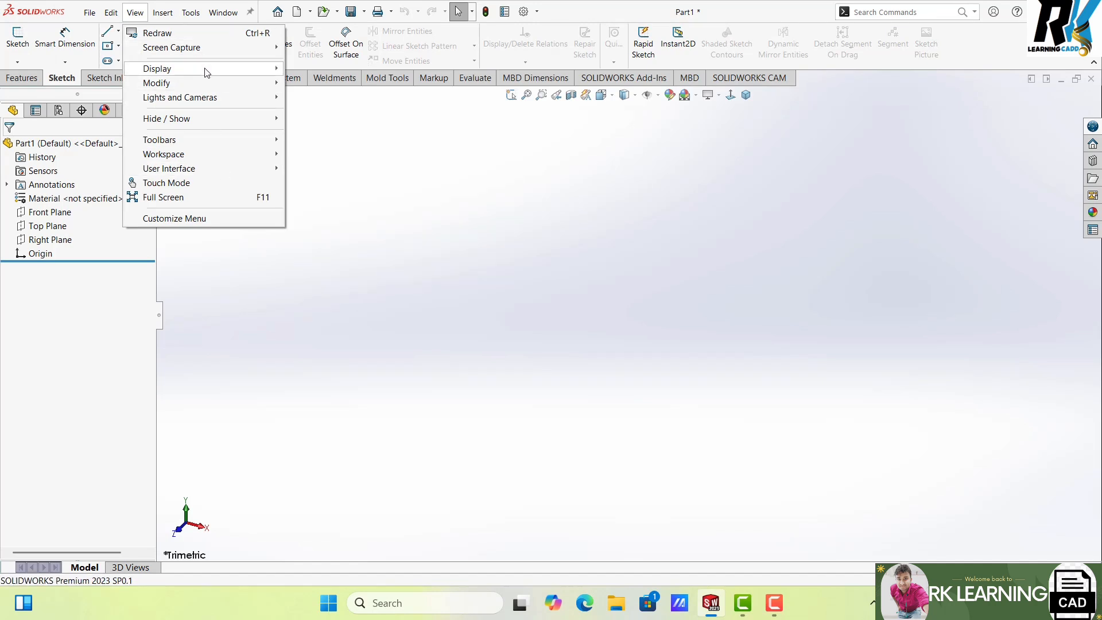
{"action": "mouse_move", "coordinate": [208, 73]}
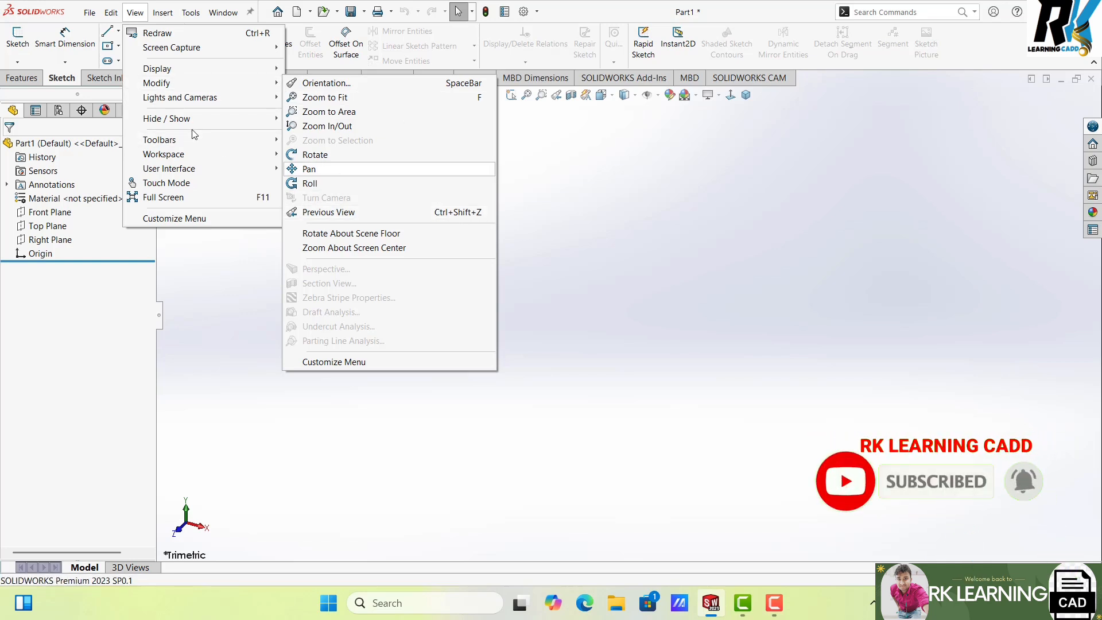
{"action": "left_click", "coordinate": [580, 230]}
{"action": "left_click", "coordinate": [89, 13]}
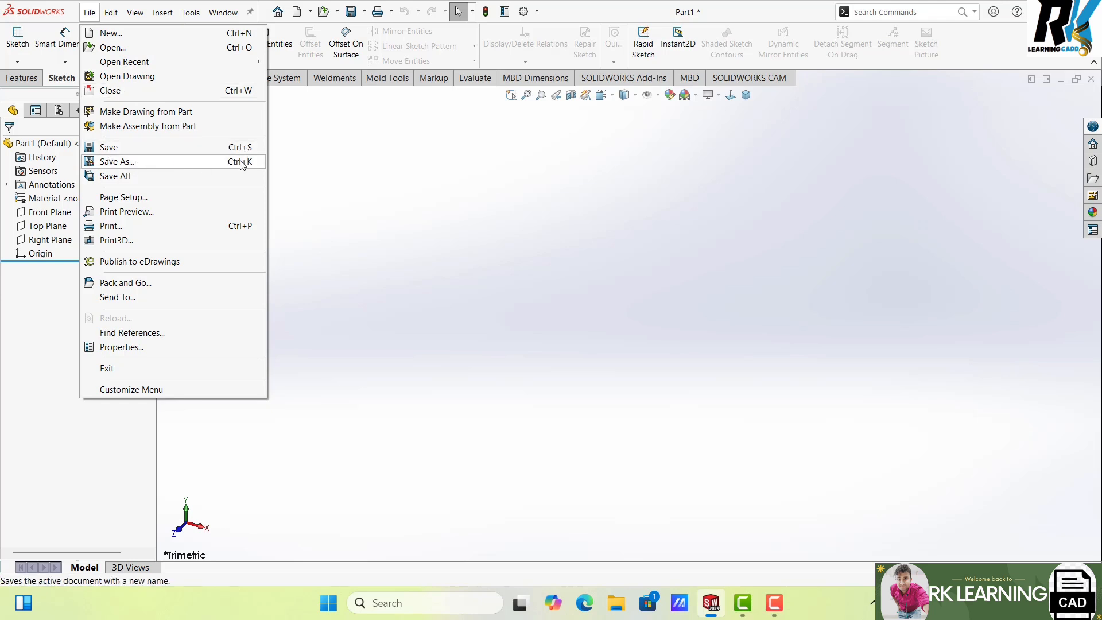
{"action": "left_click", "coordinate": [556, 237]}
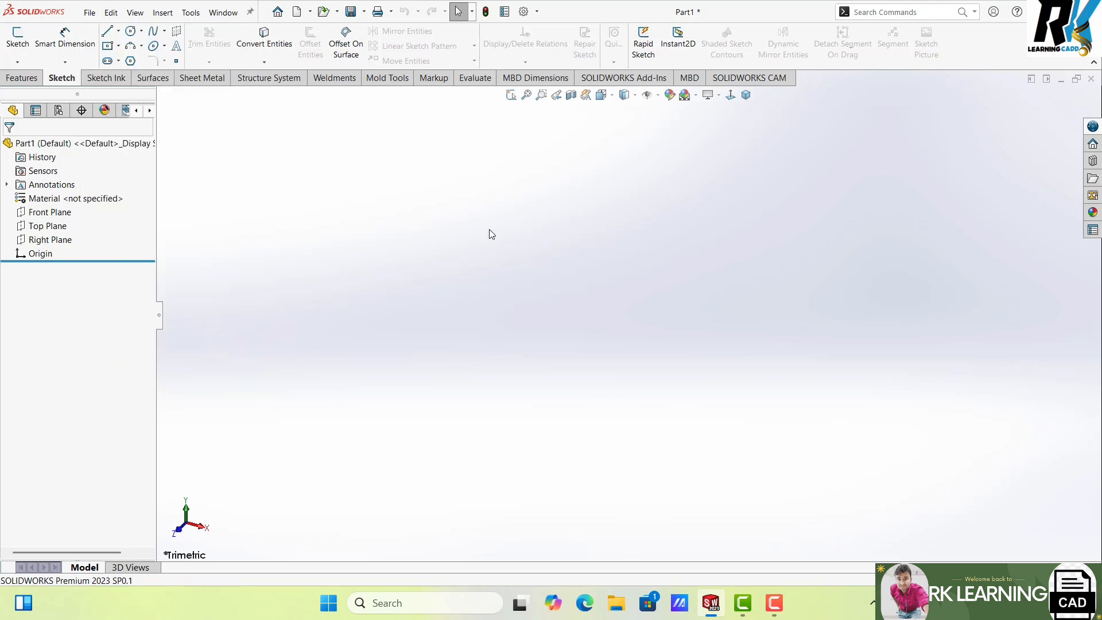
- Show the Front, Top and Right planes together in the graphics area
{"action": "left_click", "coordinate": [50, 213]}
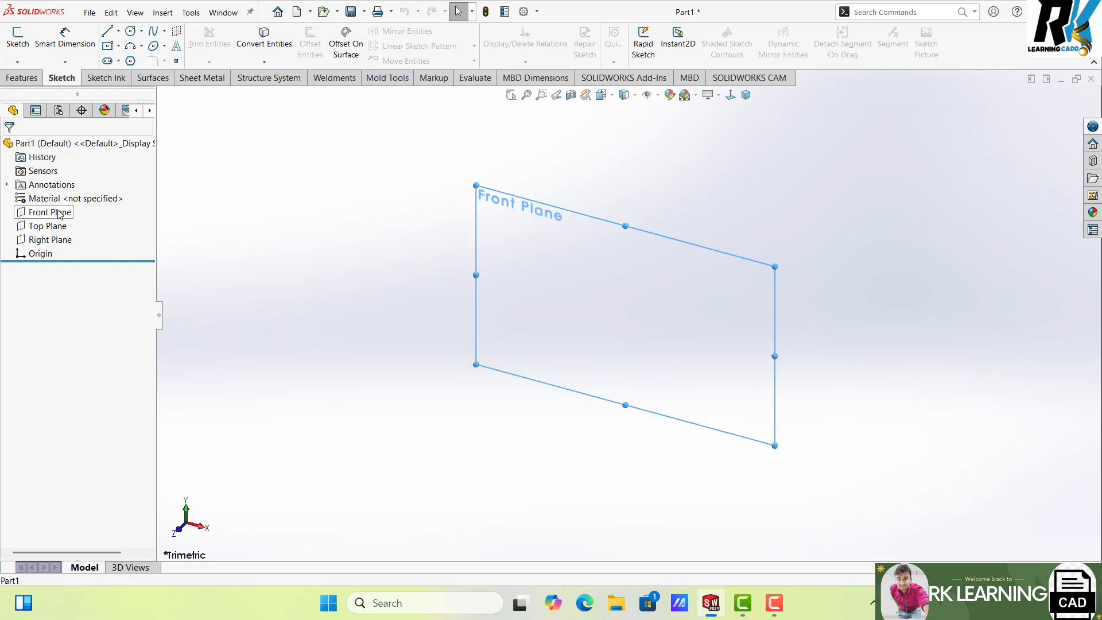
{"action": "left_click", "coordinate": [385, 284]}
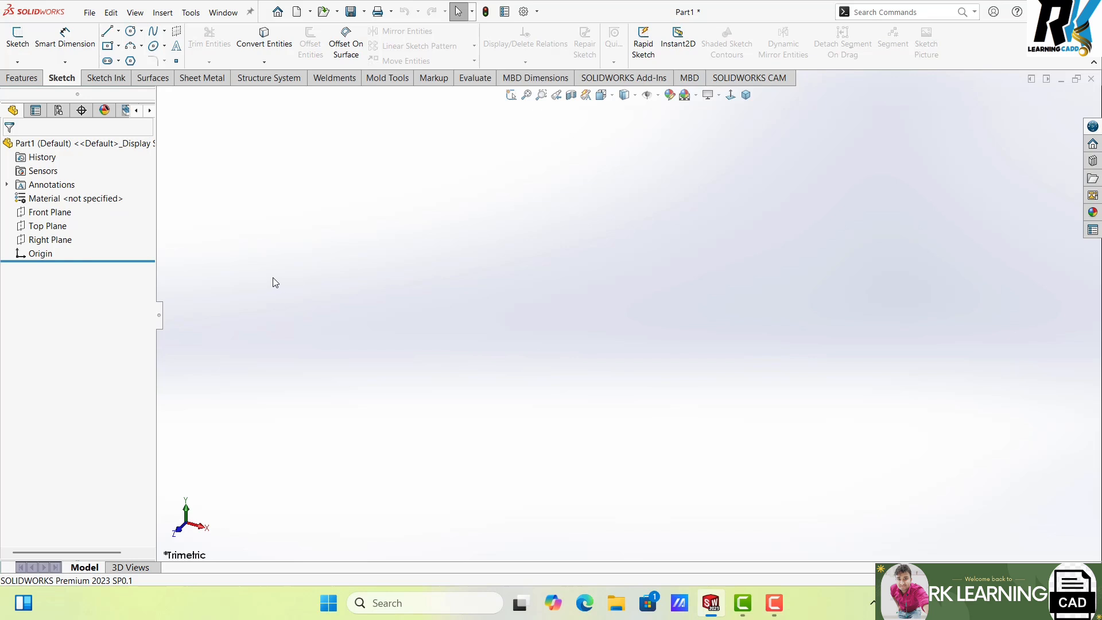
{"action": "left_click", "coordinate": [66, 240]}
{"action": "left_click", "coordinate": [49, 226], "text": "ctrl"}
{"action": "left_click", "coordinate": [51, 213], "text": "ctrl"}
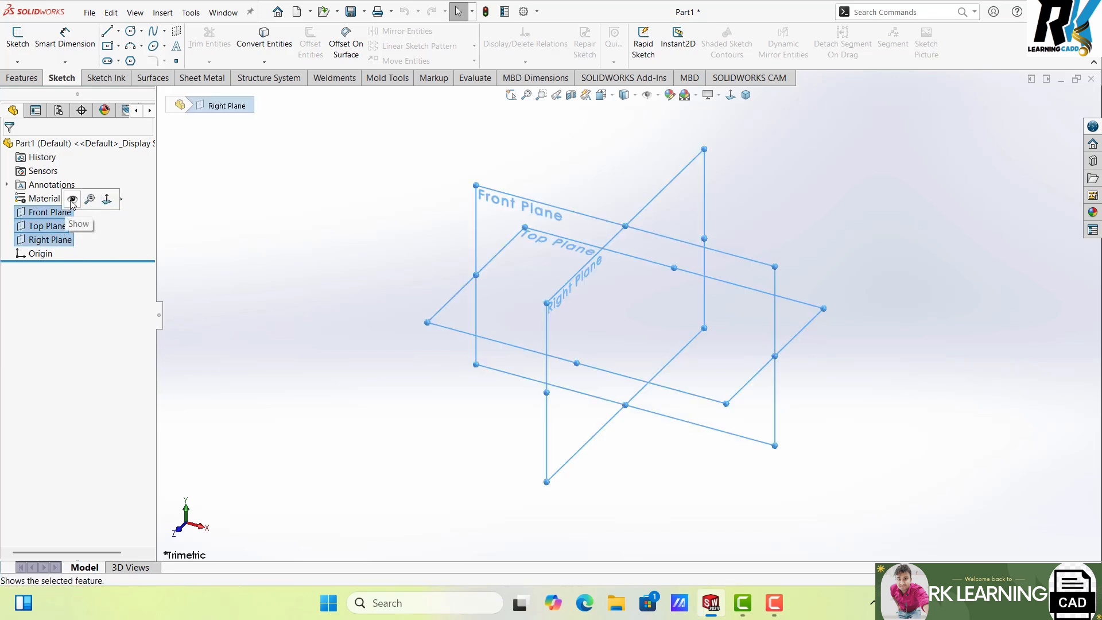
{"action": "left_click", "coordinate": [72, 200]}
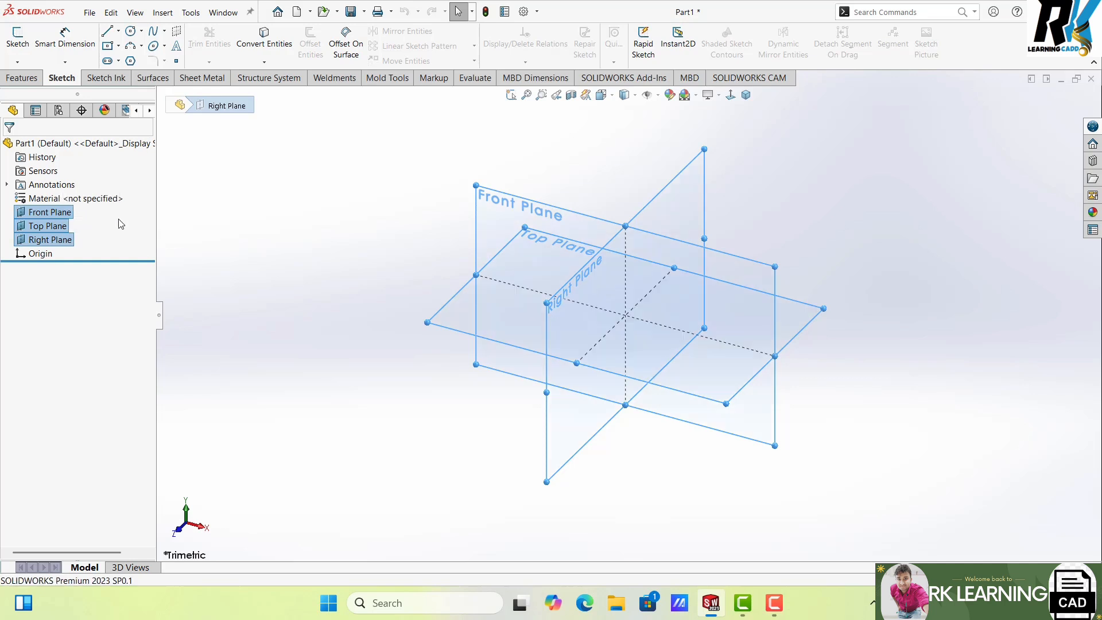
{"action": "left_click", "coordinate": [846, 360]}
{"action": "mouse_move", "coordinate": [846, 360]}
{"action": "middle_mouse_down"}
{"action": "mouse_move", "coordinate": [896, 314]}
{"action": "mouse_move", "coordinate": [822, 370]}
{"action": "mouse_move", "coordinate": [802, 460]}
{"action": "mouse_move", "coordinate": [844, 434]}
{"action": "mouse_move", "coordinate": [811, 428]}
{"action": "middle_mouse_up"}
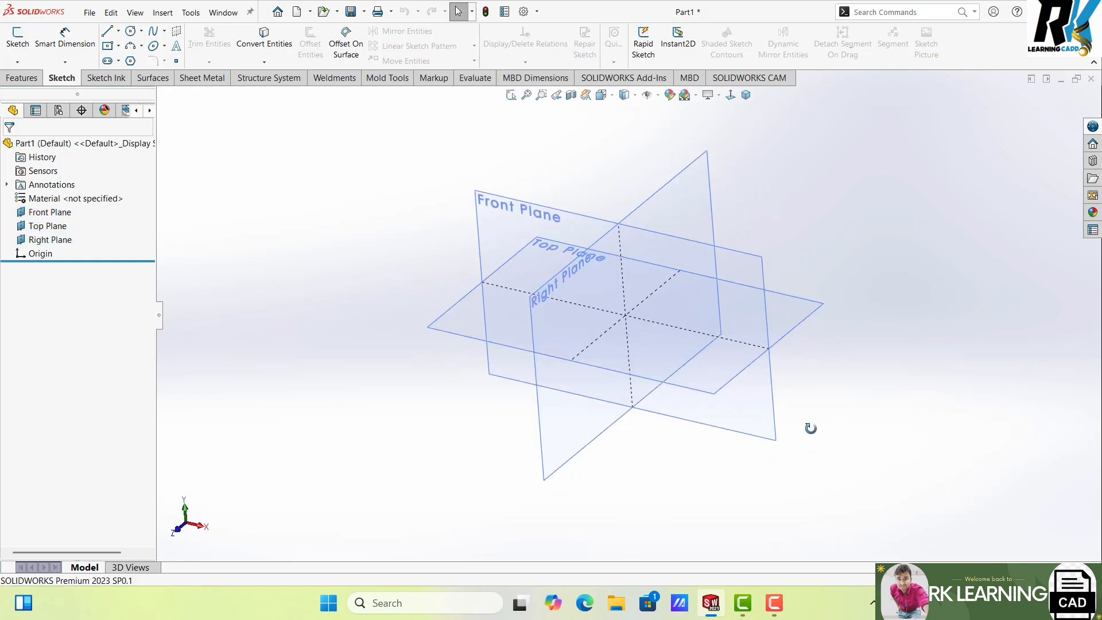
- Hide the Front, Top and Right planes together
{"action": "middle_click_drag", "start_coordinate": [380, 364], "coordinate": [387, 359]}
{"action": "left_click_drag", "start_coordinate": [86, 259], "coordinate": [57, 213]}
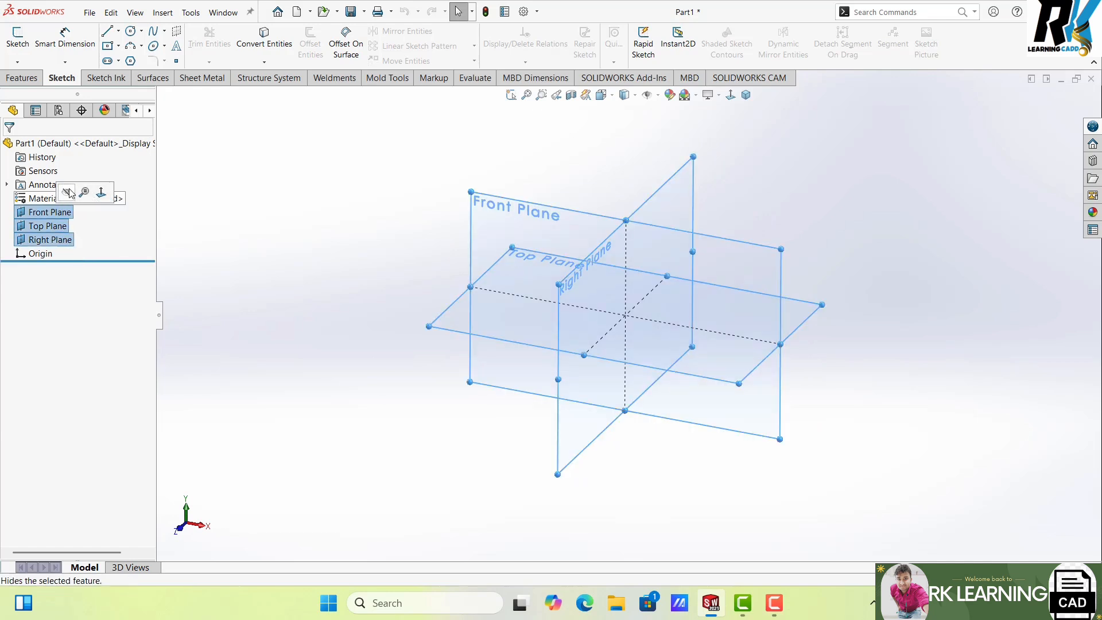
{"action": "left_click", "coordinate": [69, 193]}
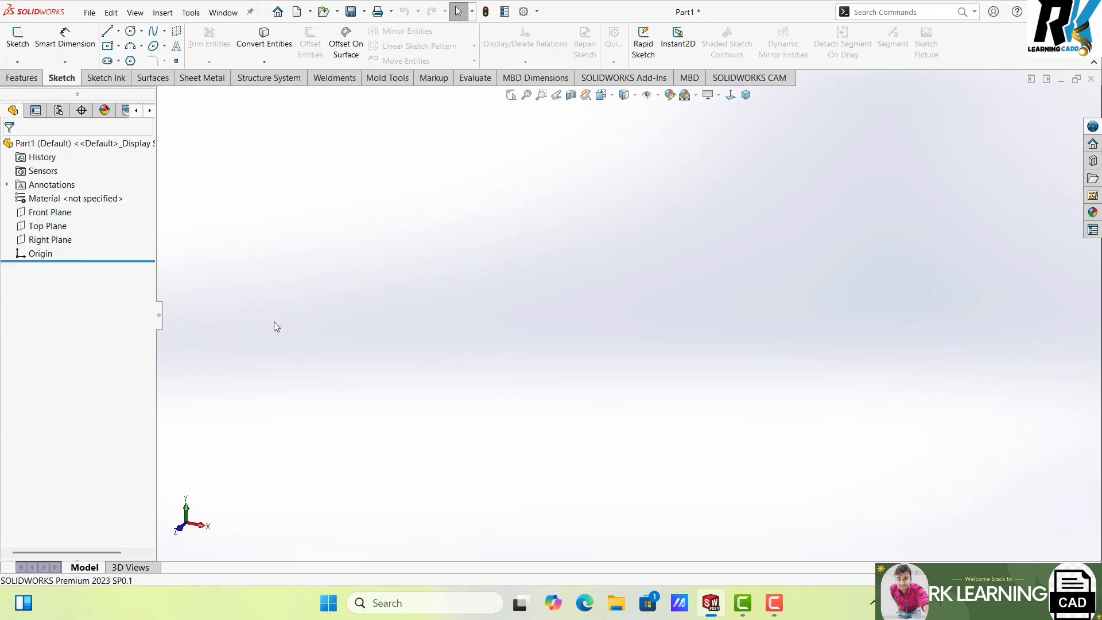
- Start a new 2D sketch on the Front Plane and clear the plane selection
{"action": "left_click", "coordinate": [48, 214]}
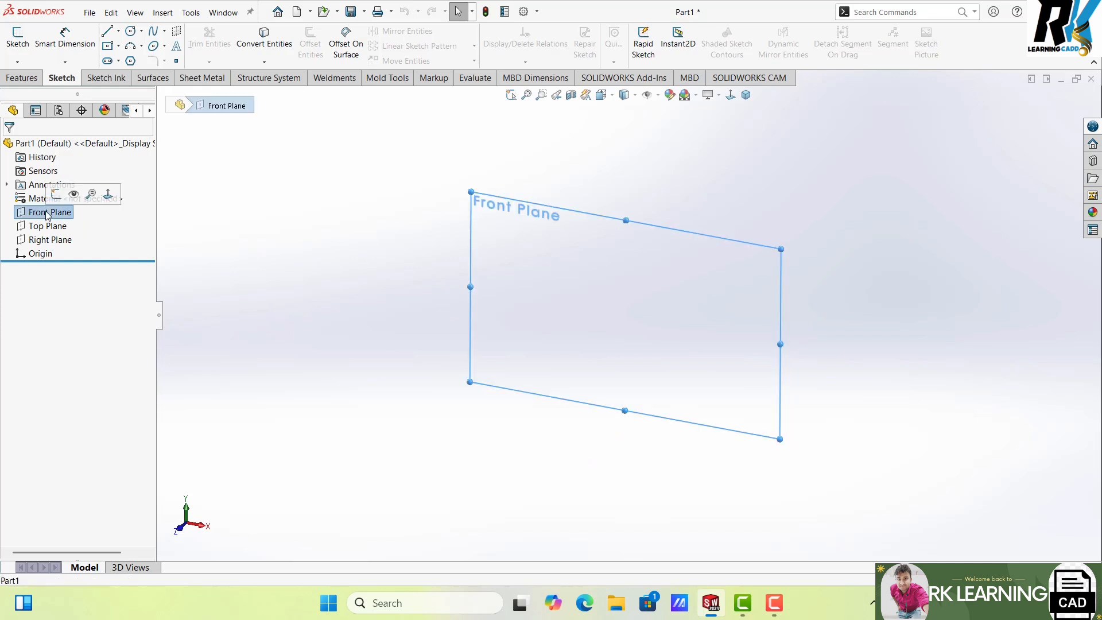
{"action": "left_click", "coordinate": [19, 62]}
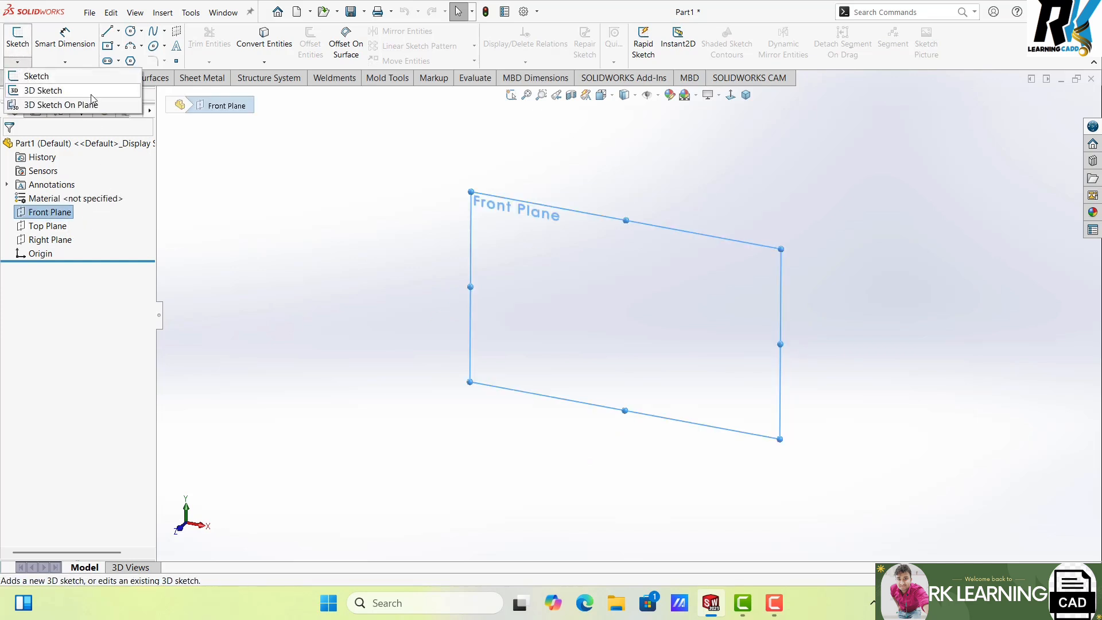
{"action": "left_click", "coordinate": [37, 77]}
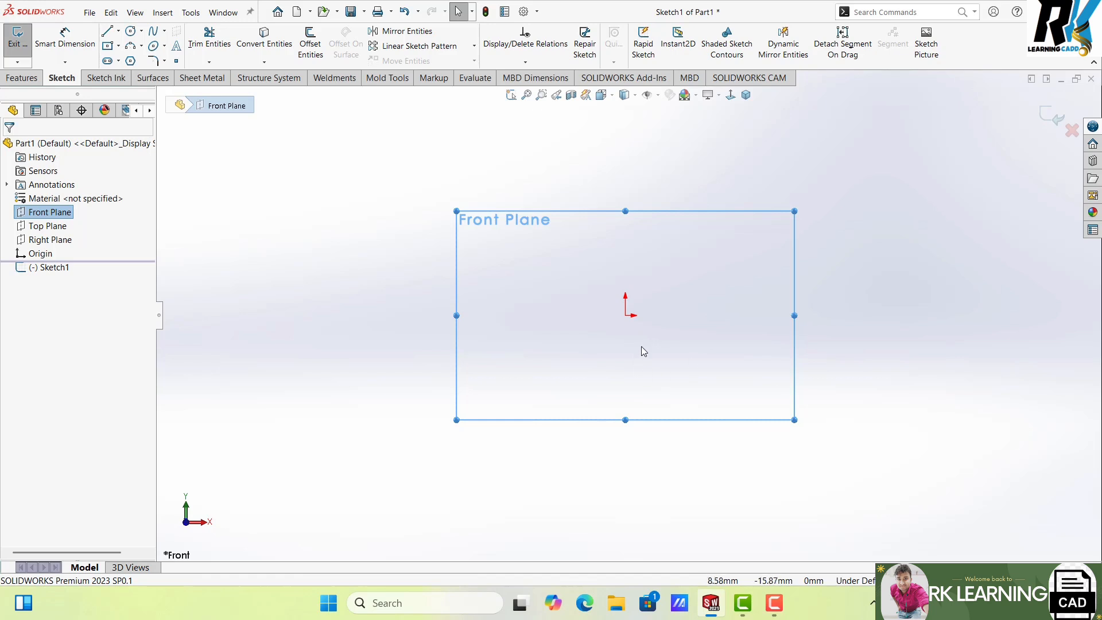
{"action": "left_click", "coordinate": [364, 214]}
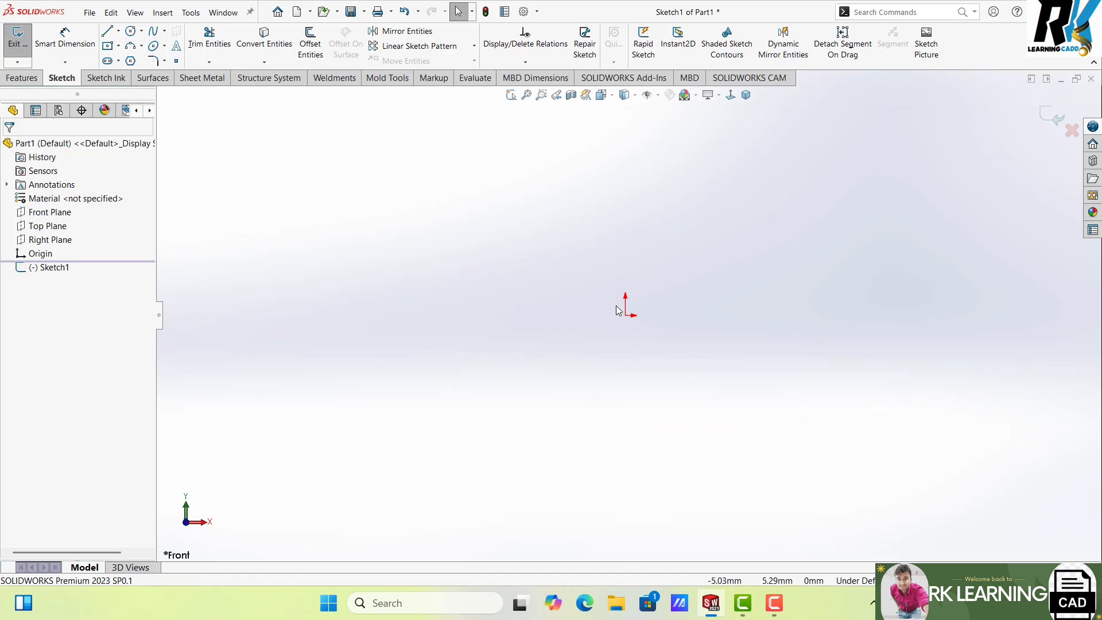
- Sketch two concentric circles centred on the origin with radii of about 44.5 mm and 27.3 mm
{"action": "left_click", "coordinate": [131, 31]}
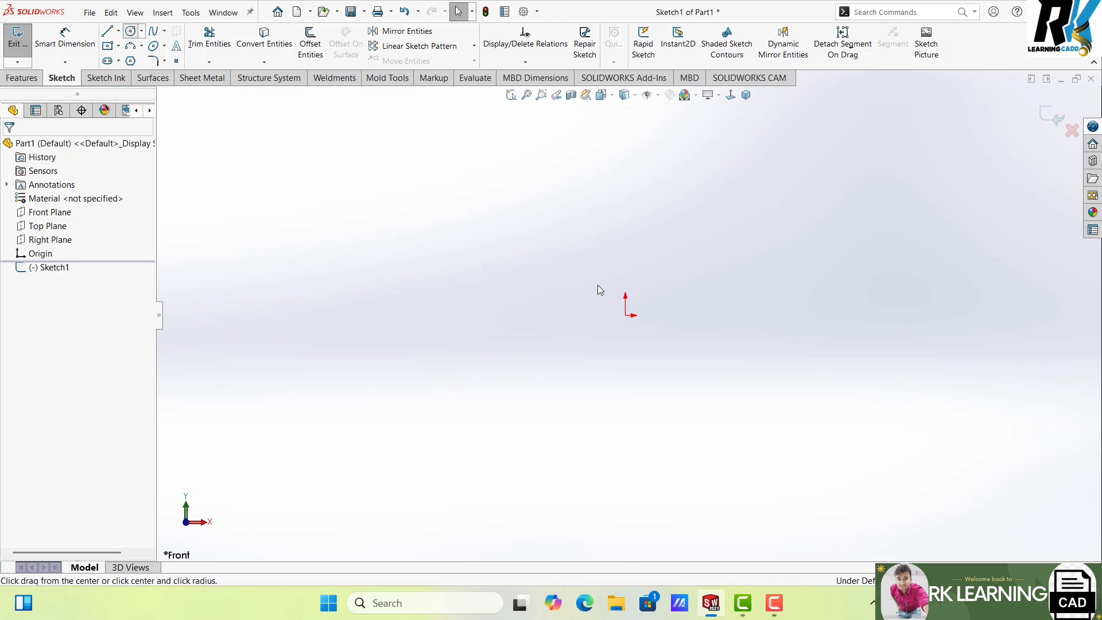
{"action": "left_click", "coordinate": [626, 315]}
{"action": "left_click", "coordinate": [584, 389]}
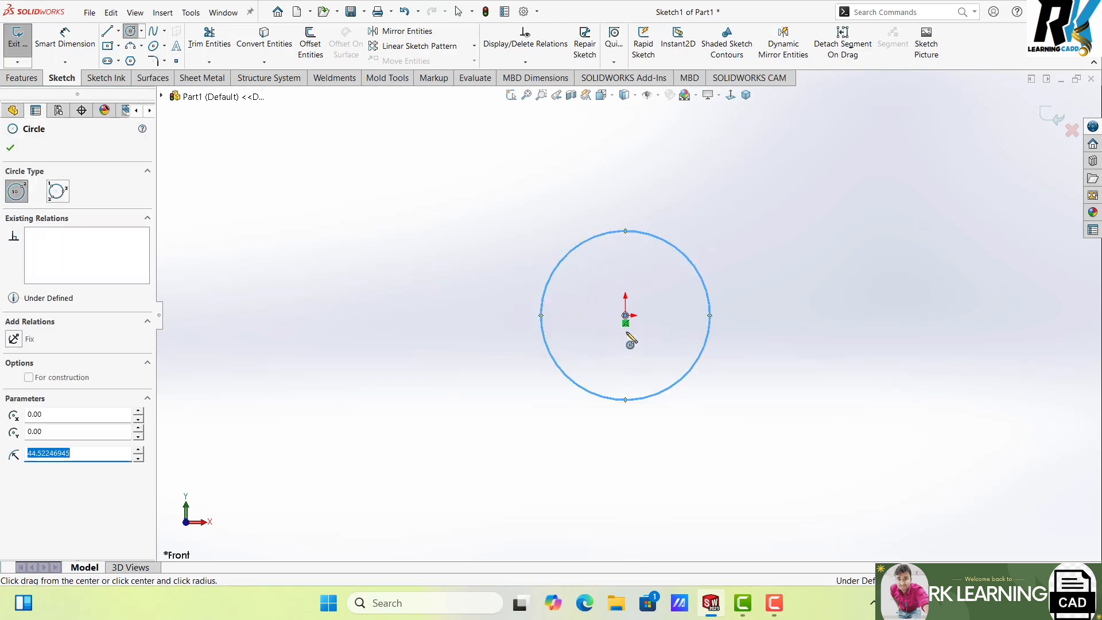
{"action": "left_click", "coordinate": [626, 315]}
{"action": "left_click", "coordinate": [607, 363]}
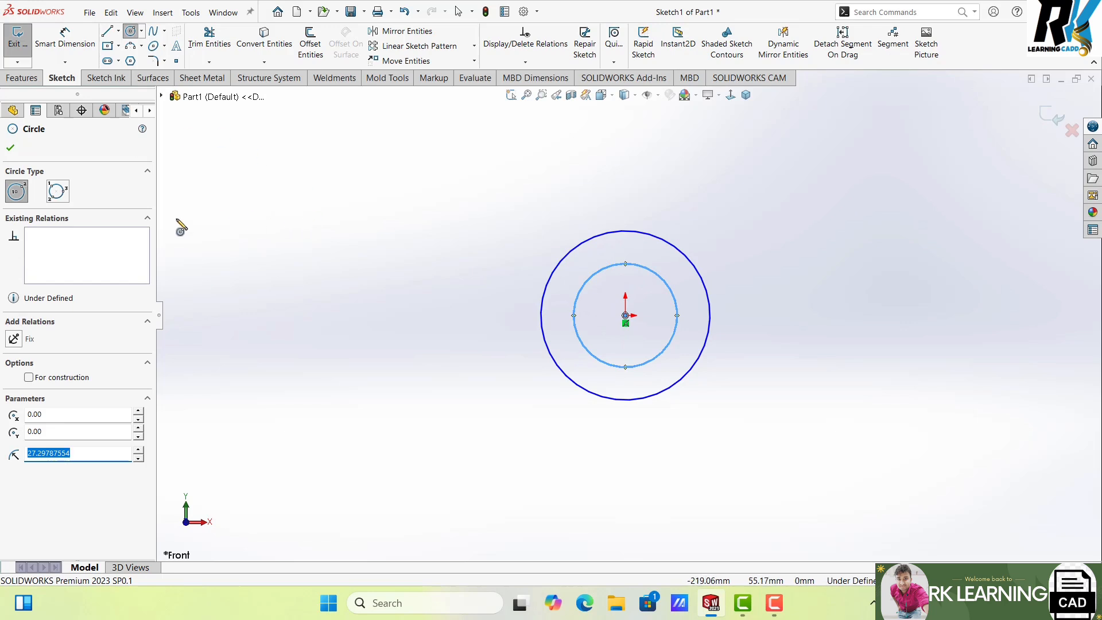
{"action": "left_click", "coordinate": [9, 148]}
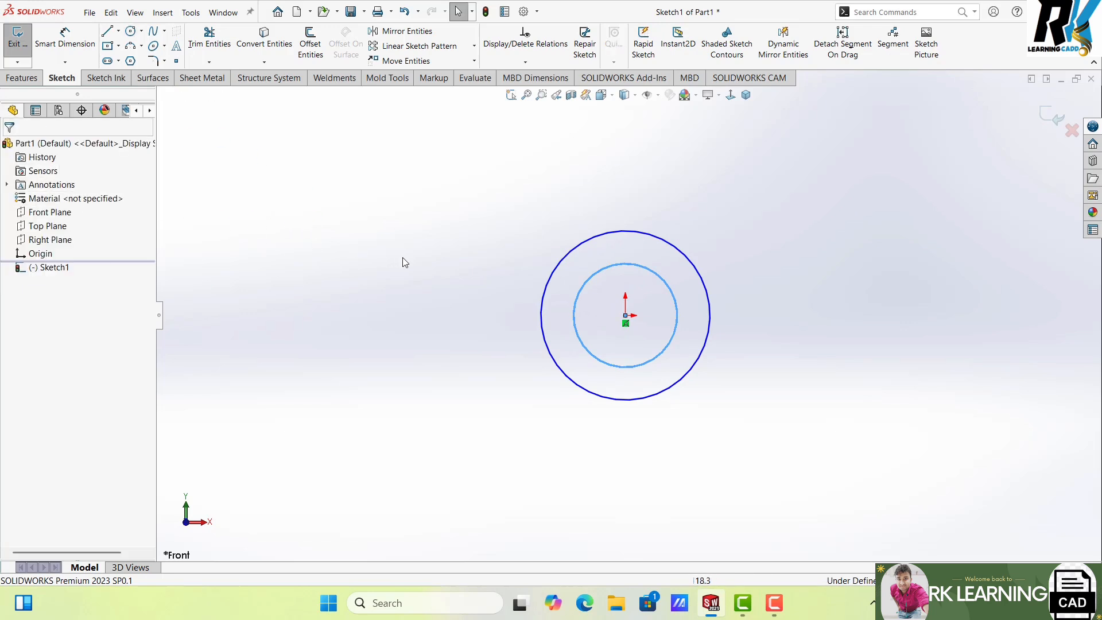
{"action": "left_click", "coordinate": [422, 265]}
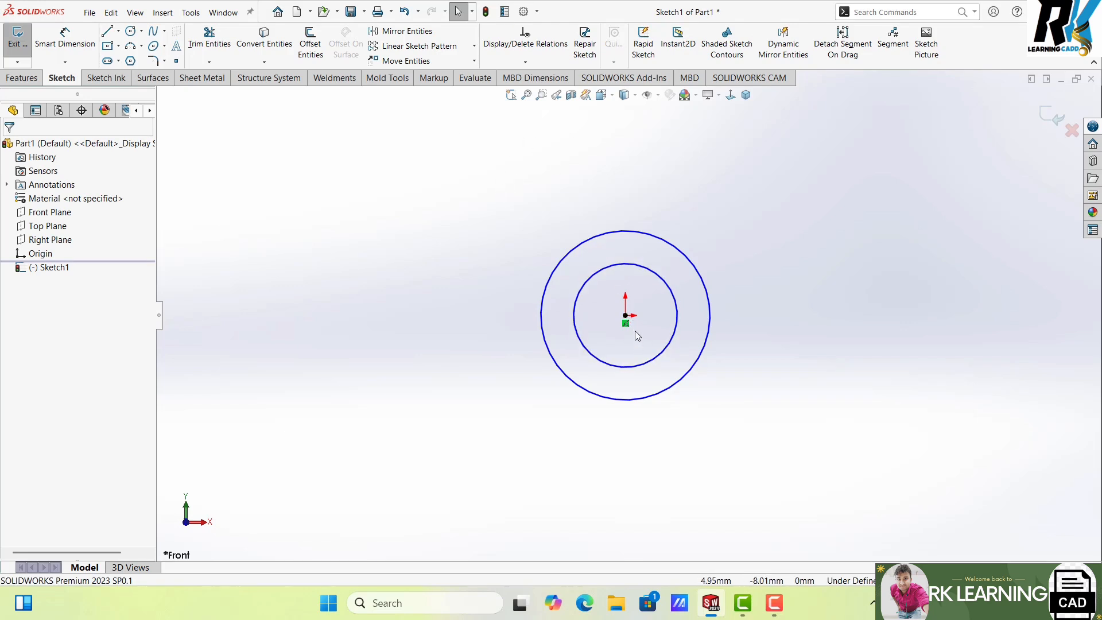
- Examine the two circles at closer and wider zoom levels and recentre them in the view
{"action": "scroll", "coordinate": [632, 329], "scroll_direction": "down", "scroll_amount": 3}
{"action": "scroll", "coordinate": [632, 327], "scroll_direction": "up", "scroll_amount": 3}
{"action": "scroll", "coordinate": [631, 327], "scroll_direction": "down", "scroll_amount": 1}
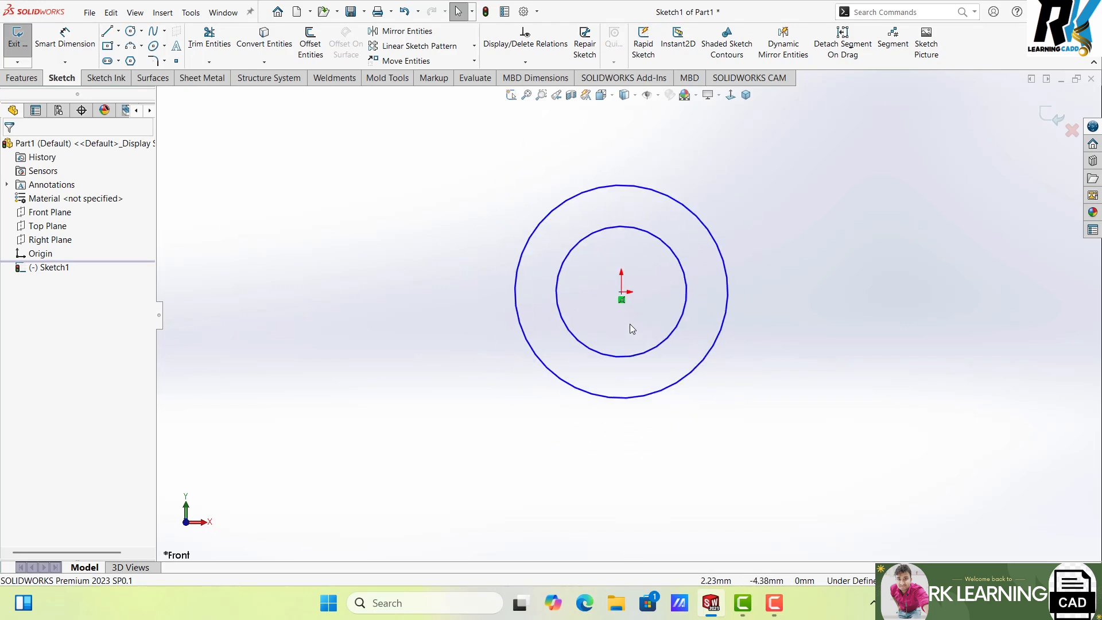
{"action": "scroll", "coordinate": [631, 329], "scroll_direction": "down", "scroll_amount": 2}
{"action": "scroll", "coordinate": [630, 326], "scroll_direction": "up", "scroll_amount": 4}
{"action": "scroll", "coordinate": [630, 325], "scroll_direction": "up", "scroll_amount": 1}
{"action": "scroll", "coordinate": [621, 252], "scroll_direction": "down", "scroll_amount": 5}
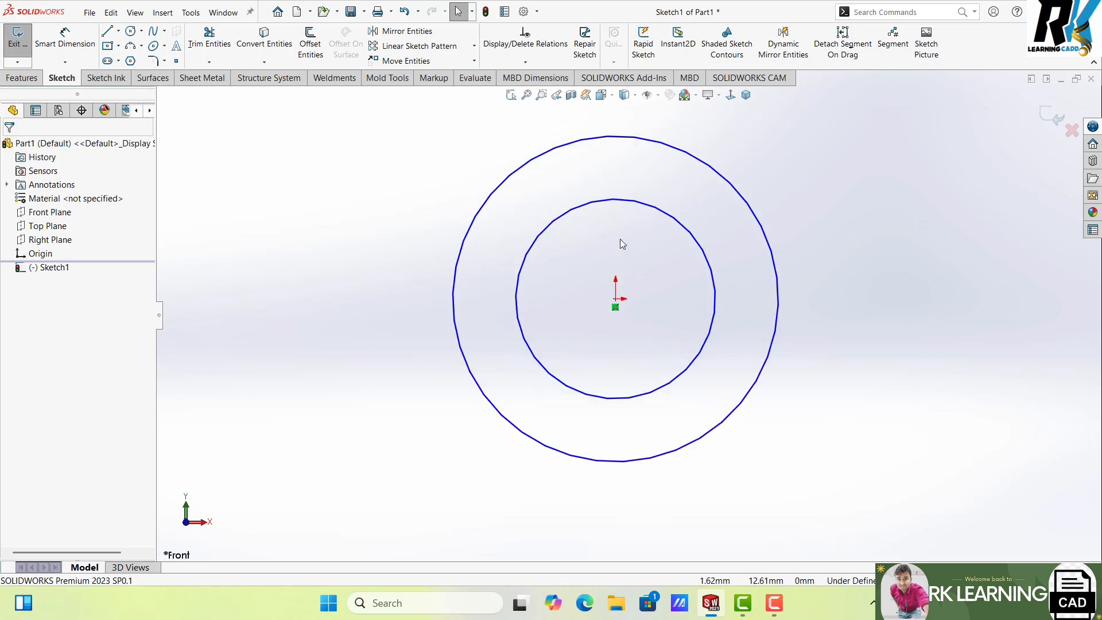
{"action": "scroll", "coordinate": [620, 247], "scroll_direction": "up", "scroll_amount": 5}
{"action": "scroll", "coordinate": [623, 270], "scroll_direction": "down", "scroll_amount": 3}
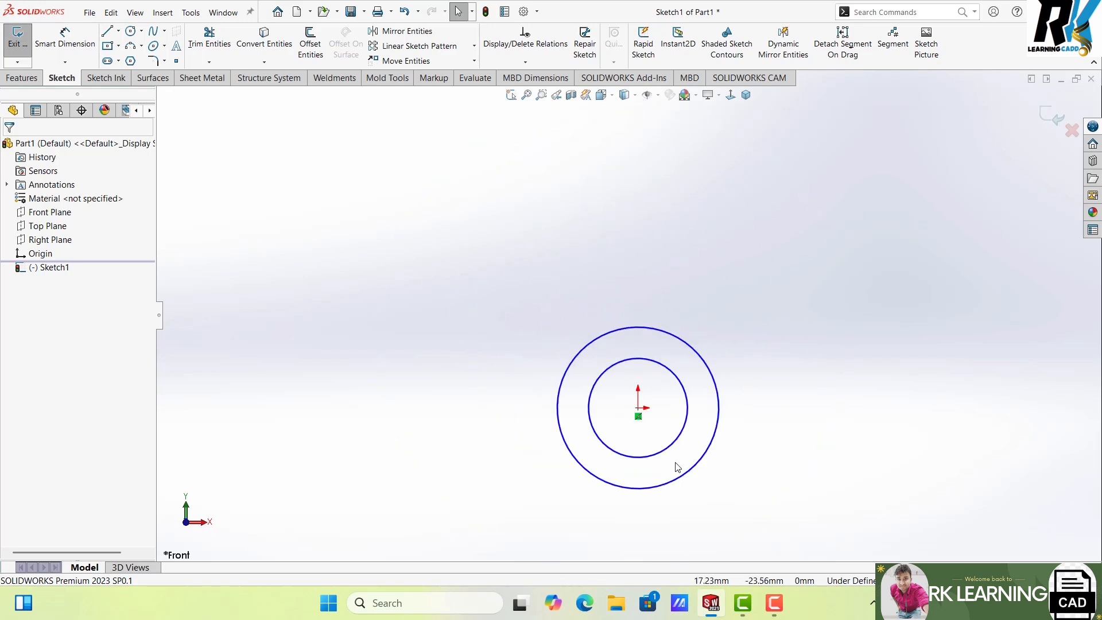
{"action": "mouse_move", "coordinate": [675, 412]}
{"action": "middle_mouse_down", "text": "ctrl"}
{"action": "mouse_move", "coordinate": [640, 333]}
{"action": "mouse_move", "coordinate": [688, 281]}
{"action": "mouse_move", "coordinate": [697, 455]}
{"action": "mouse_move", "coordinate": [347, 315]}
{"action": "mouse_move", "coordinate": [625, 202]}
{"action": "mouse_move", "coordinate": [739, 406]}
{"action": "mouse_move", "coordinate": [640, 278]}
{"action": "mouse_move", "coordinate": [625, 325]}
{"action": "mouse_move", "coordinate": [666, 313]}
{"action": "middle_mouse_up", "text": "ctrl"}
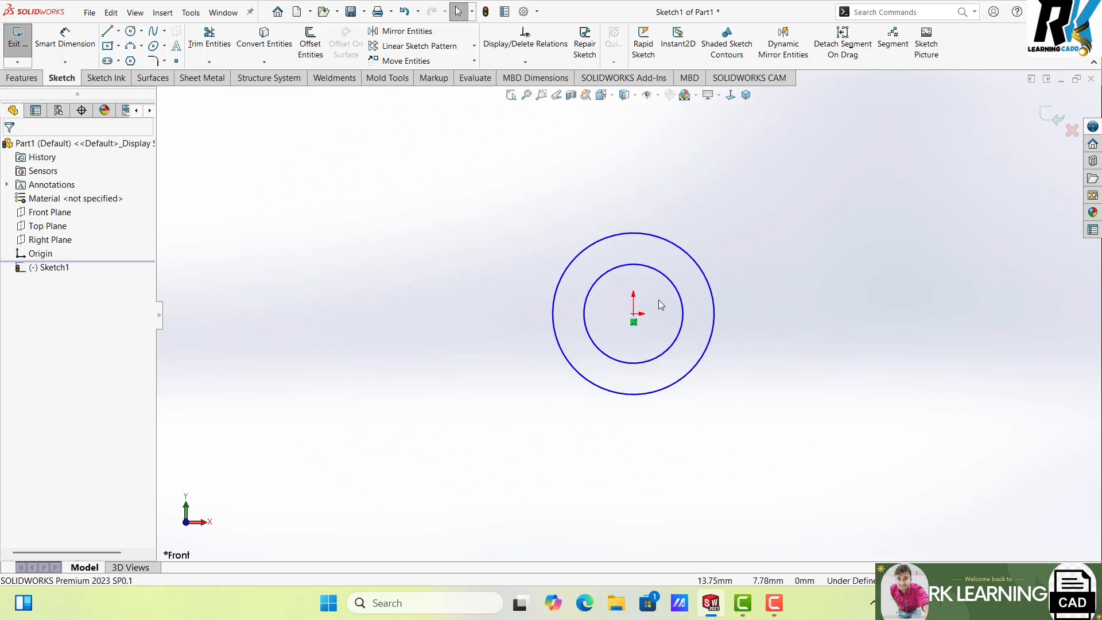
- Tilt the sketch view slightly, and pan the circles sideways and back in small increments
{"action": "mouse_move", "coordinate": [660, 305]}
{"action": "middle_mouse_down"}
{"action": "mouse_move", "coordinate": [505, 291]}
{"action": "mouse_move", "coordinate": [544, 170]}
{"action": "mouse_move", "coordinate": [732, 329]}
{"action": "mouse_move", "coordinate": [784, 234]}
{"action": "mouse_move", "coordinate": [544, 256]}
{"action": "mouse_move", "coordinate": [746, 350]}
{"action": "mouse_move", "coordinate": [809, 314]}
{"action": "mouse_move", "coordinate": [726, 387]}
{"action": "mouse_move", "coordinate": [763, 345]}
{"action": "mouse_move", "coordinate": [769, 353]}
{"action": "middle_mouse_up"}
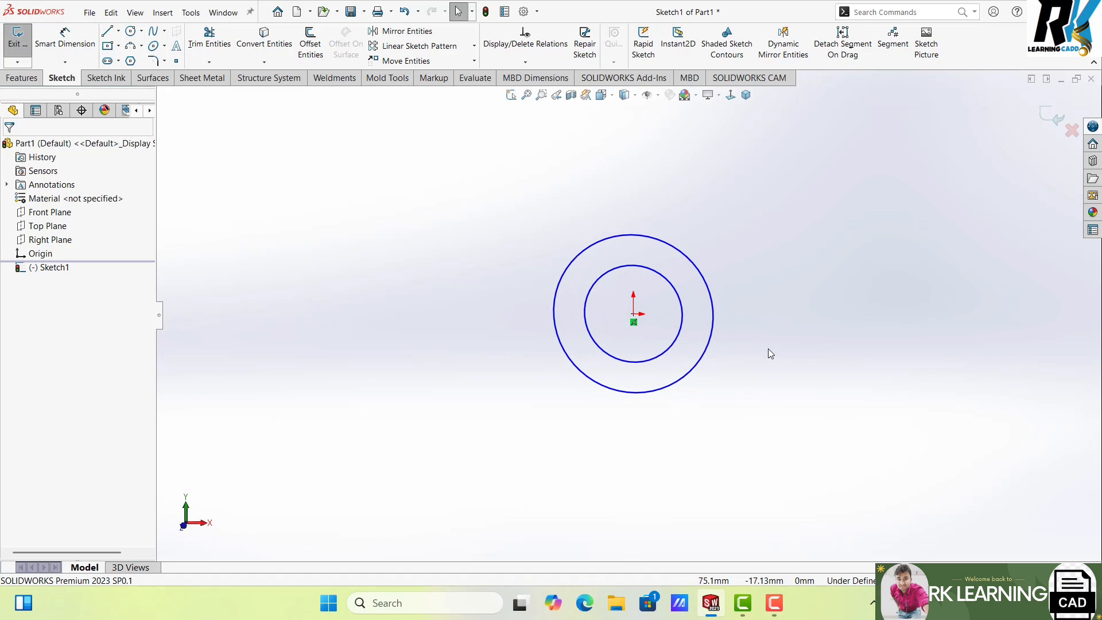
{"action": "key", "text": "ctrl+Right"}
{"action": "key", "text": "ctrl+Right"}
{"action": "key", "text": "ctrl+Right"}
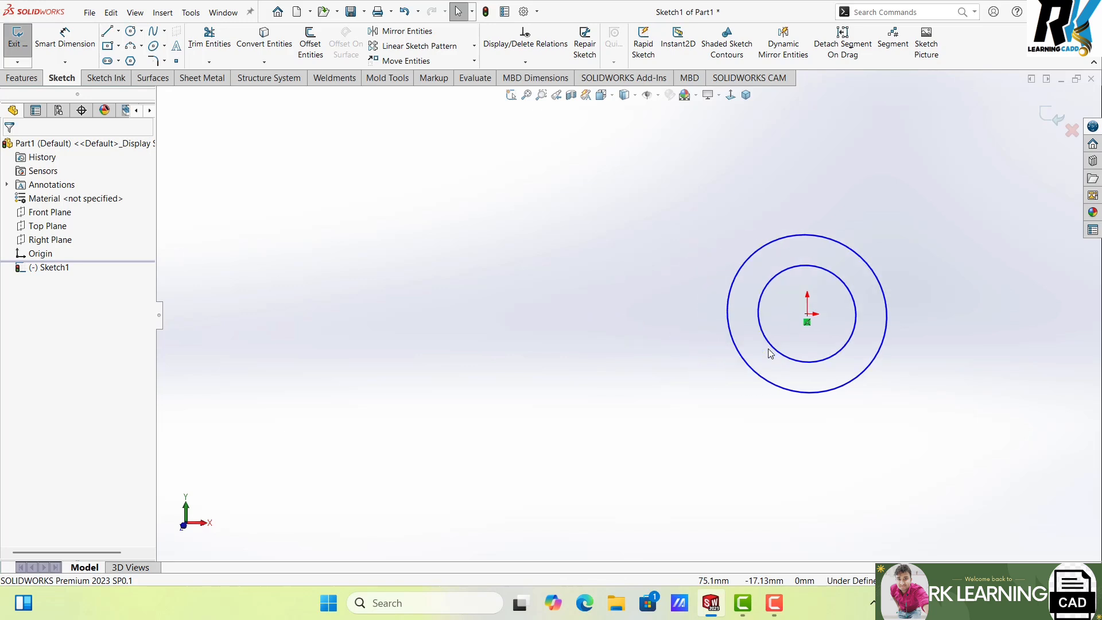
{"action": "key", "text": "ctrl+Left"}
{"action": "key", "text": "ctrl+Left"}
{"action": "key", "text": "ctrl+Left"}
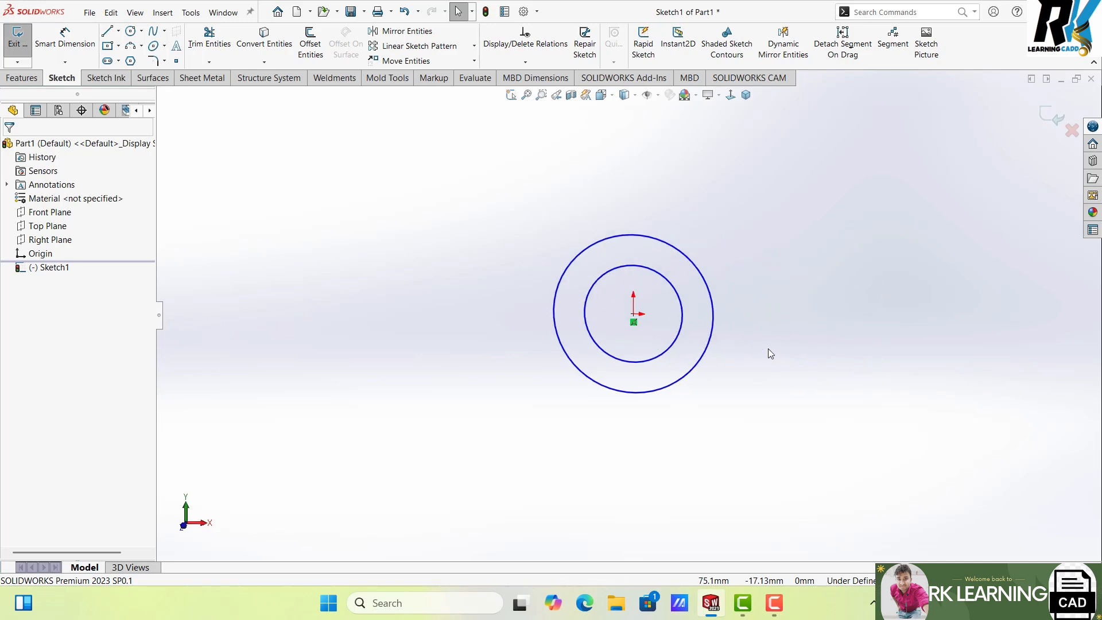
- Rotate the sketch view in fixed increments up, down and sideways to see the circles from different angles
{"action": "key", "text": "shift+Up"}
{"action": "key", "text": "shift+Up"}
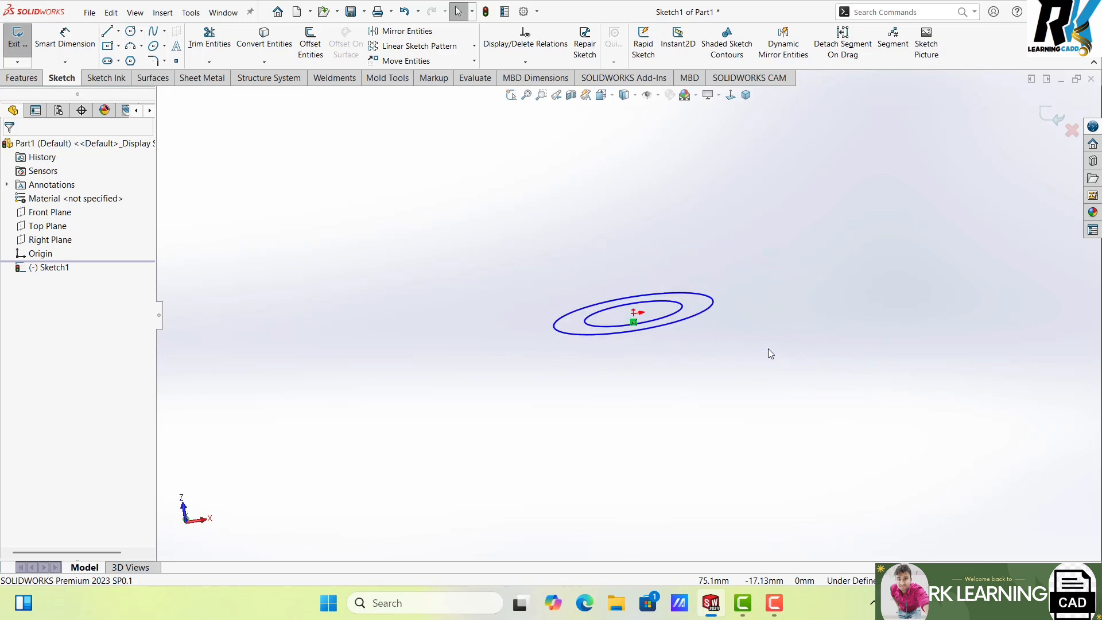
{"action": "key", "text": "shift+Down"}
{"action": "key", "text": "shift+Right"}
{"action": "key", "text": "shift+Right"}
{"action": "key", "text": "shift+Left"}
{"action": "key", "text": "shift+Left"}
{"action": "key", "text": "shift+Down"}
{"action": "key", "text": "shift+Down"}
{"action": "key", "text": "shift+Down"}
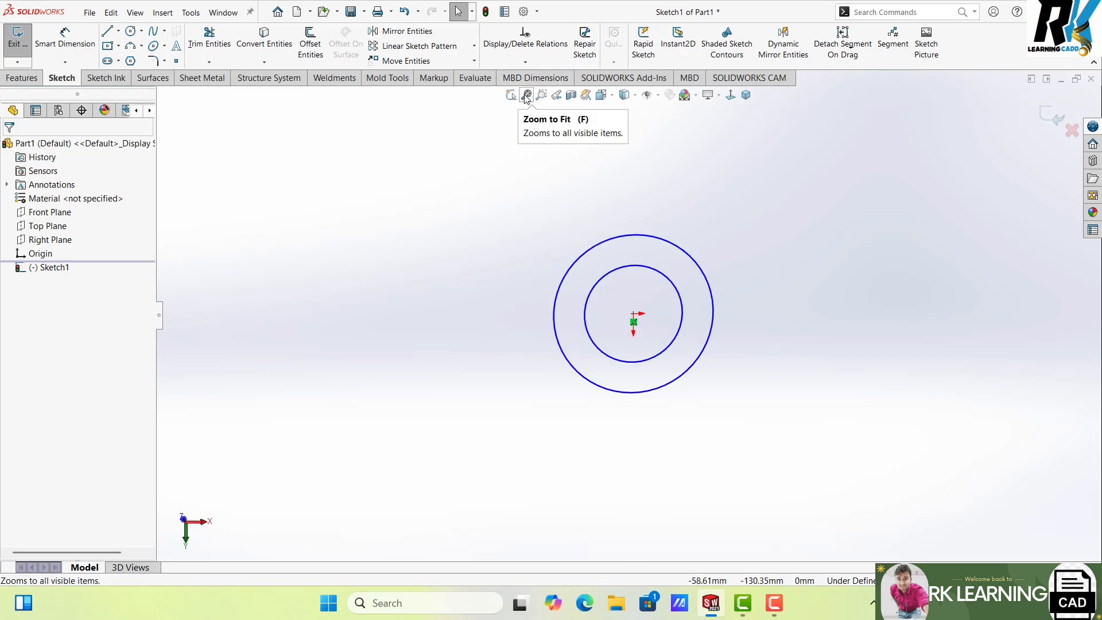
- Zoom far in and far out of the sketch, using Zoom to Fit to restore the full view
{"action": "scroll", "coordinate": [643, 290], "scroll_direction": "down", "scroll_amount": 5}
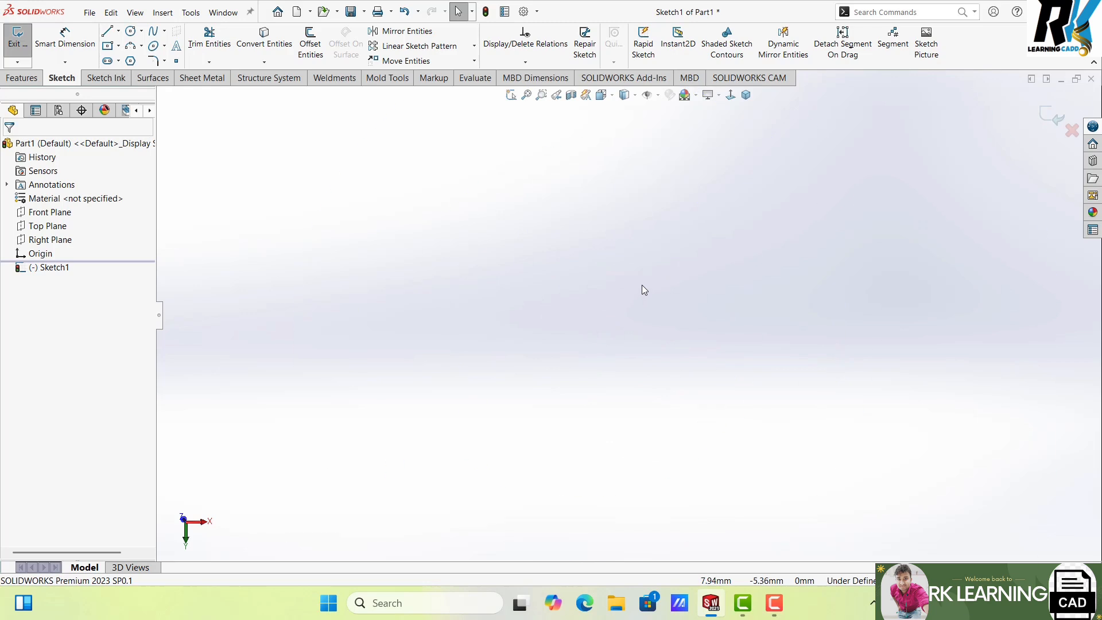
{"action": "key", "text": "f"}
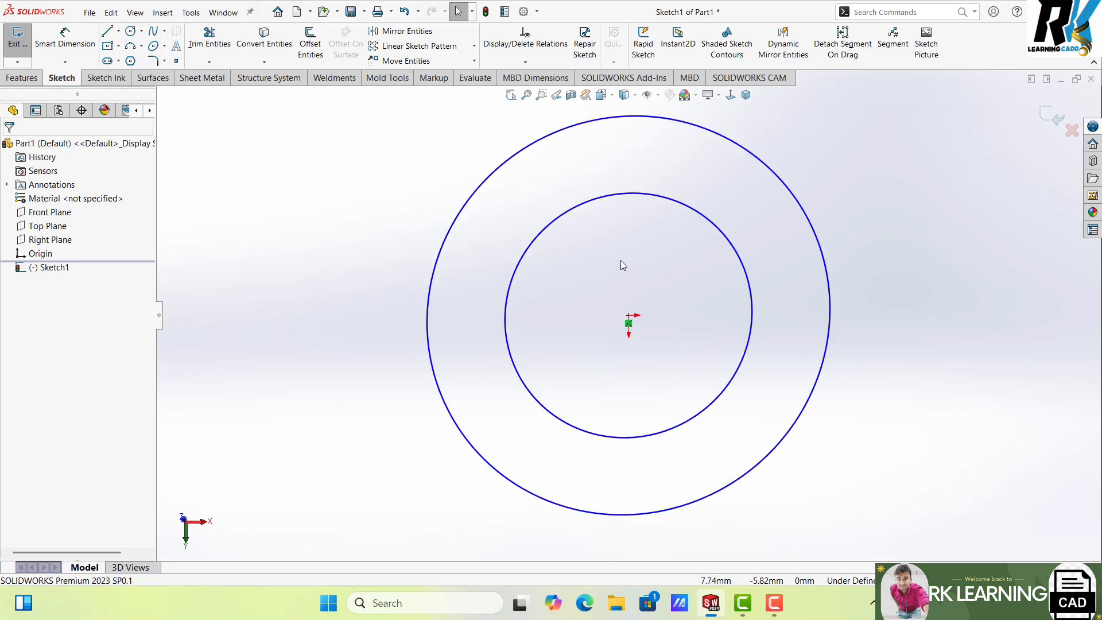
{"action": "scroll", "coordinate": [664, 421], "scroll_direction": "down", "scroll_amount": 4}
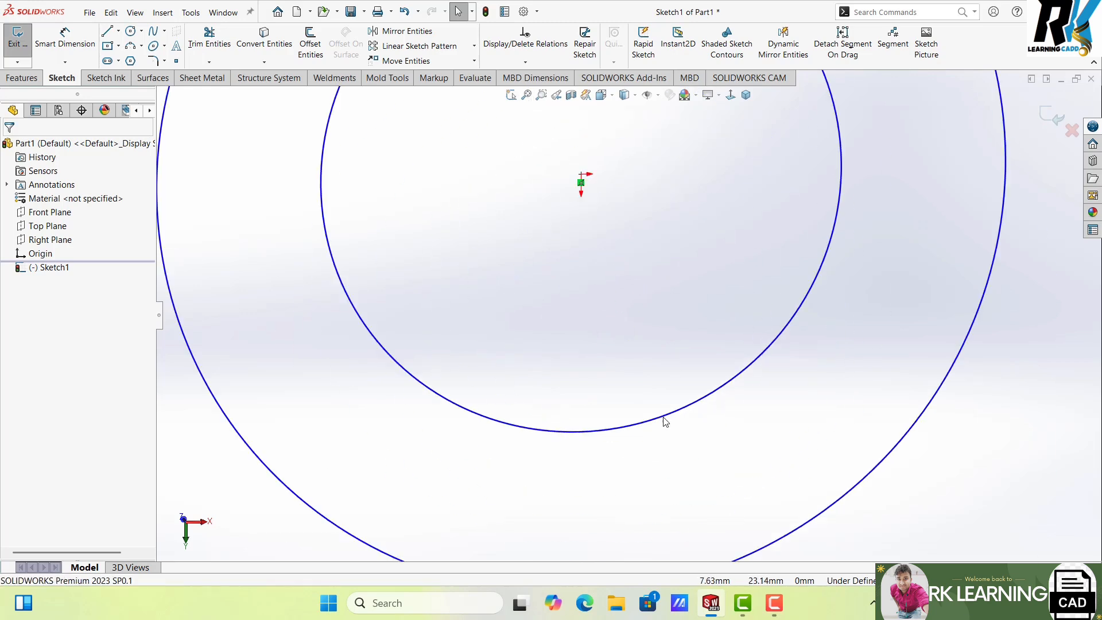
{"action": "scroll", "coordinate": [645, 363], "scroll_direction": "up", "scroll_amount": 15}
{"action": "scroll", "coordinate": [642, 310], "scroll_direction": "up", "scroll_amount": 3}
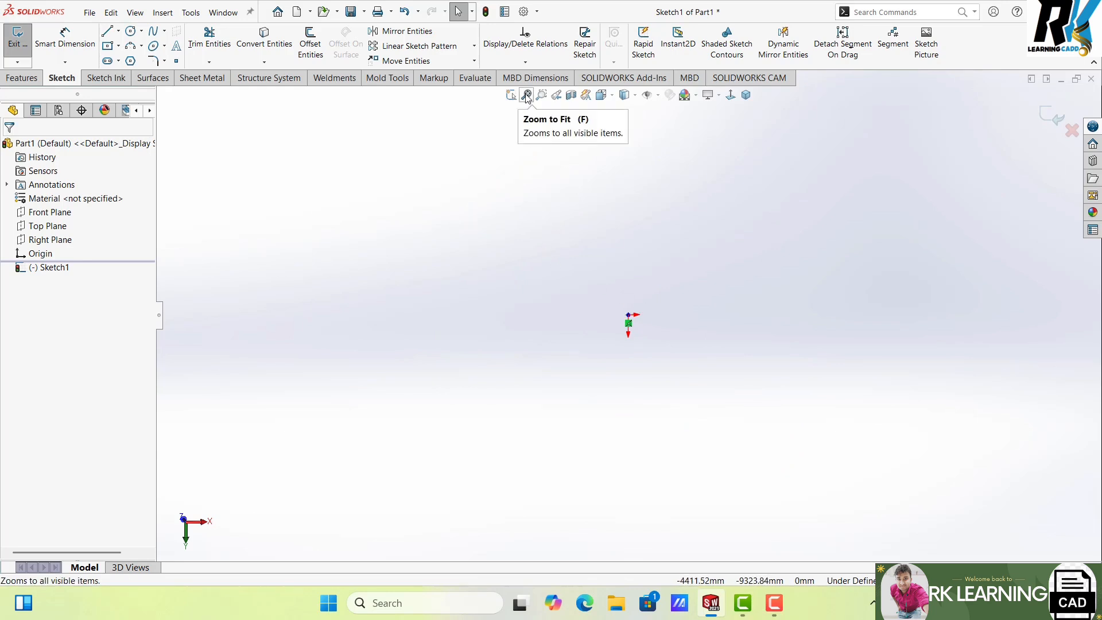
{"action": "key", "text": "f"}
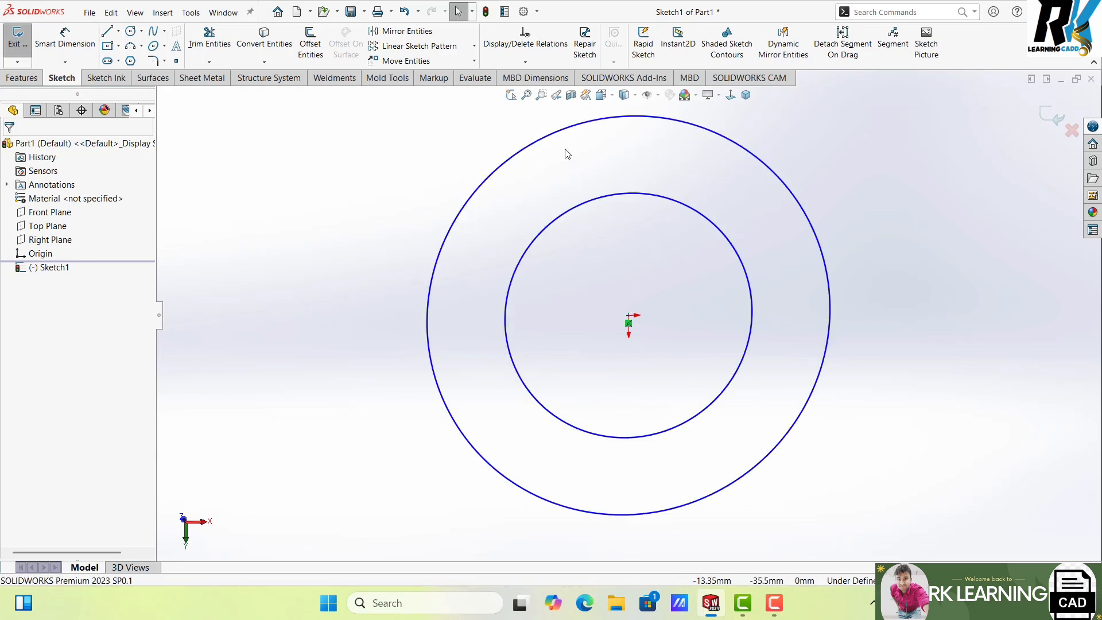
- Use Zoom to Area on a small portion of the outer circle, and fit the whole sketch back in view
{"action": "left_click", "coordinate": [541, 95]}
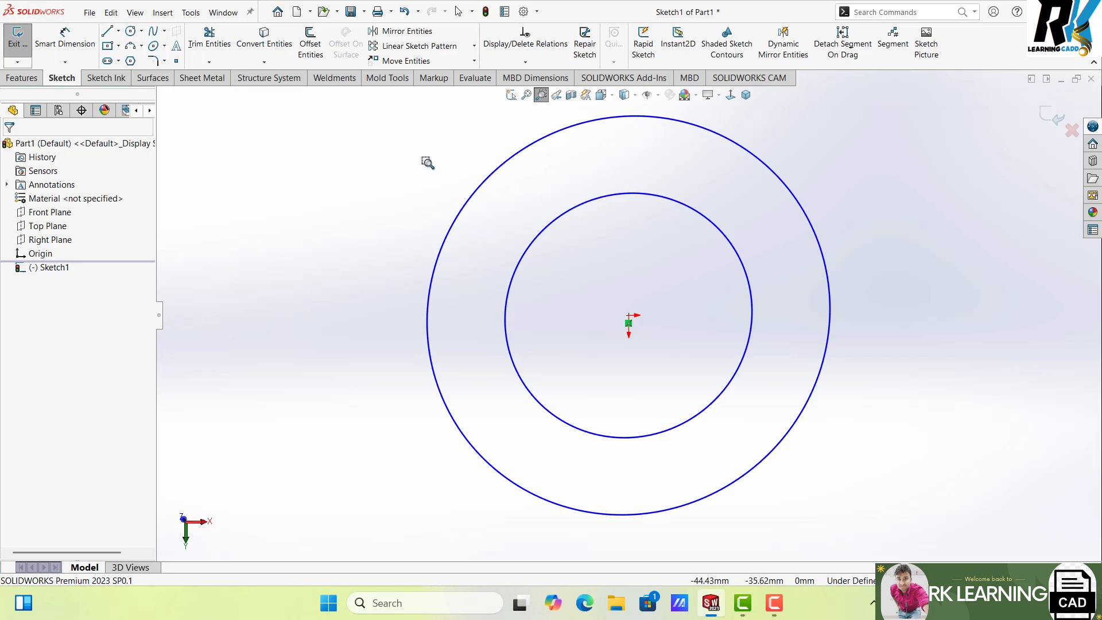
{"action": "left_click_drag", "start_coordinate": [489, 207], "coordinate": [550, 248]}
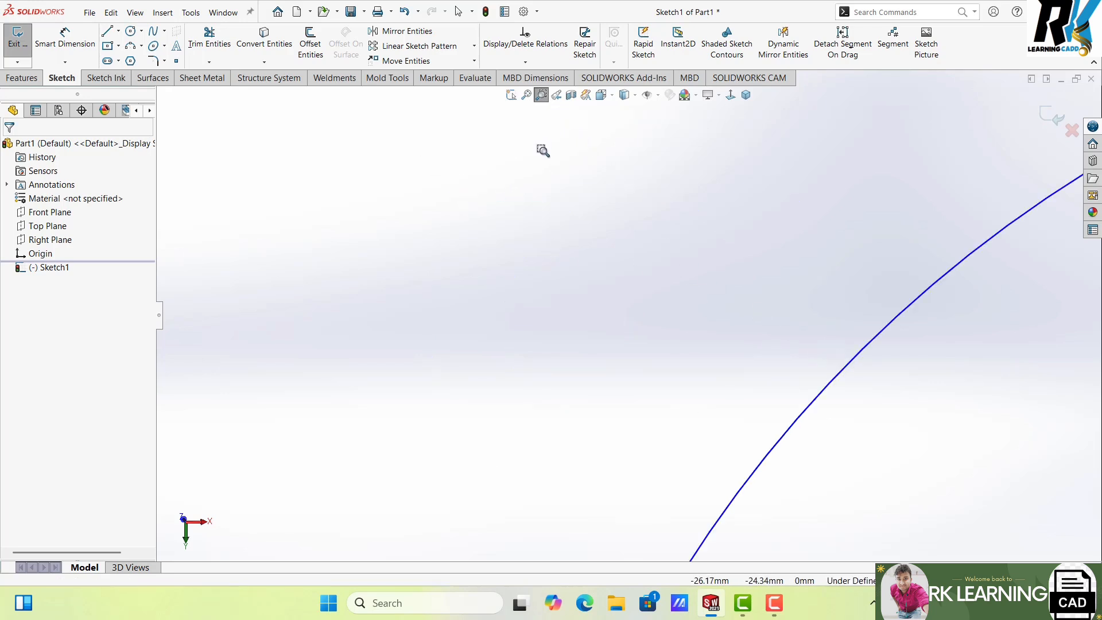
{"action": "key", "text": "f"}
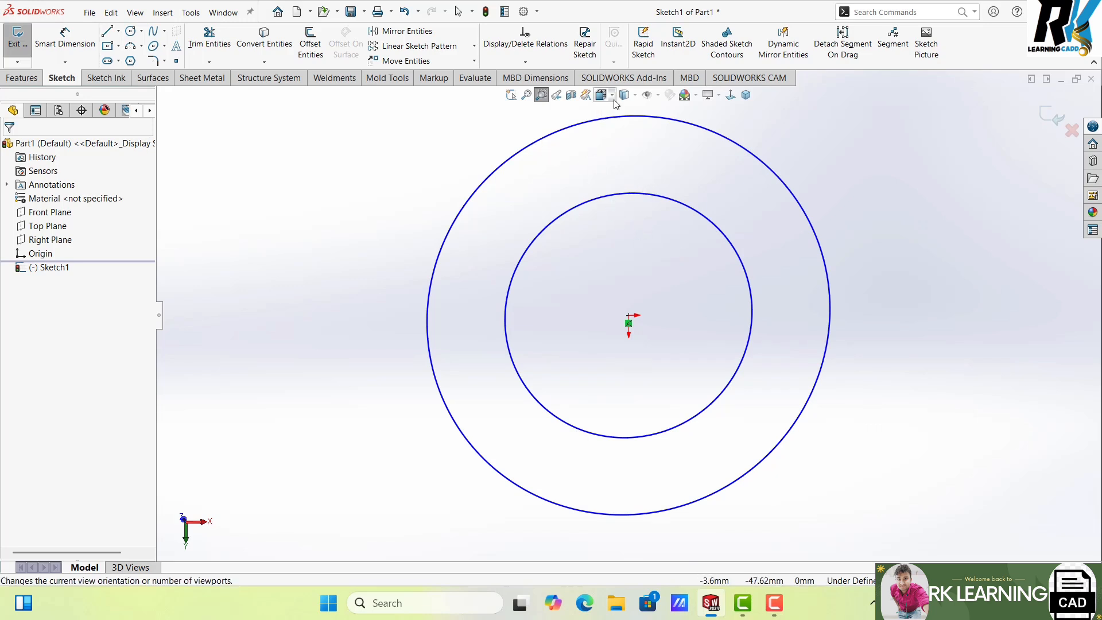
{"action": "key", "text": "Escape"}
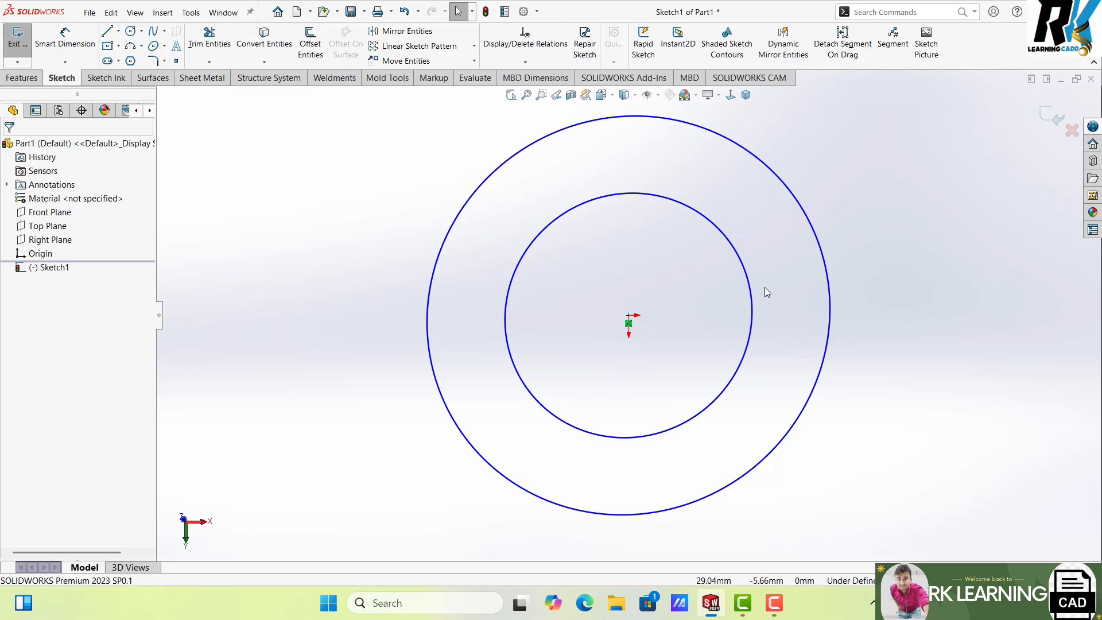
- Orbit the sketch to an oblique view and zoom out slightly
{"action": "mouse_move", "coordinate": [884, 302]}
{"action": "middle_mouse_down"}
{"action": "mouse_move", "coordinate": [906, 256]}
{"action": "mouse_move", "coordinate": [821, 380]}
{"action": "mouse_move", "coordinate": [502, 290]}
{"action": "mouse_move", "coordinate": [450, 468]}
{"action": "mouse_move", "coordinate": [773, 288]}
{"action": "mouse_move", "coordinate": [894, 412]}
{"action": "mouse_move", "coordinate": [608, 419]}
{"action": "mouse_move", "coordinate": [517, 302]}
{"action": "mouse_move", "coordinate": [751, 214]}
{"action": "mouse_move", "coordinate": [747, 306]}
{"action": "mouse_move", "coordinate": [684, 256]}
{"action": "mouse_move", "coordinate": [876, 333]}
{"action": "mouse_move", "coordinate": [911, 297]}
{"action": "middle_mouse_up"}
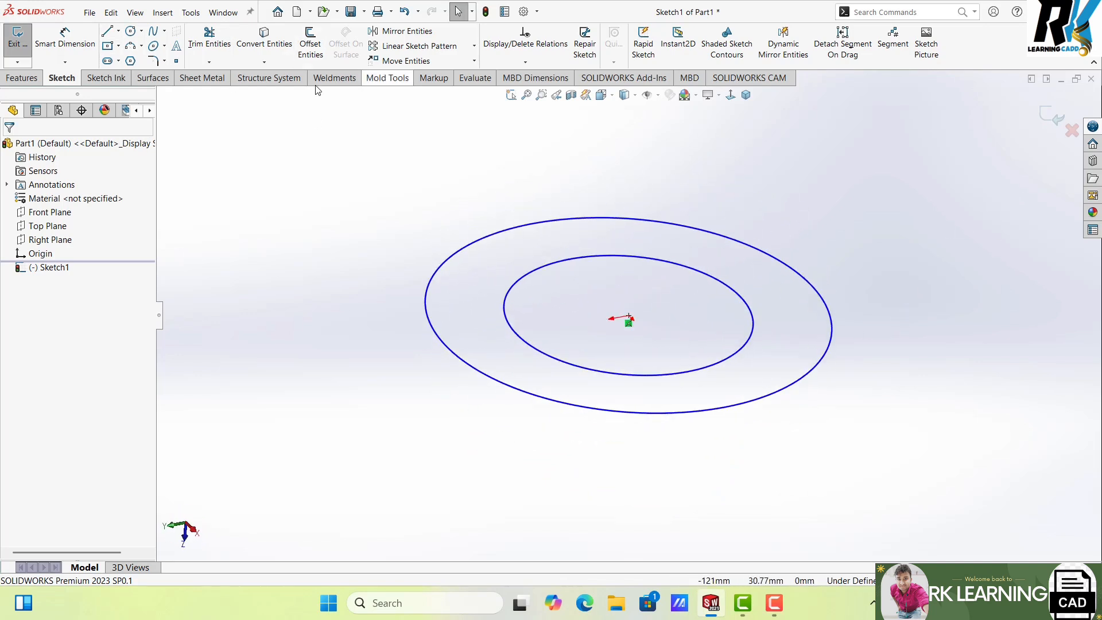
{"action": "scroll", "coordinate": [1008, 241], "scroll_direction": "up", "scroll_amount": 2}
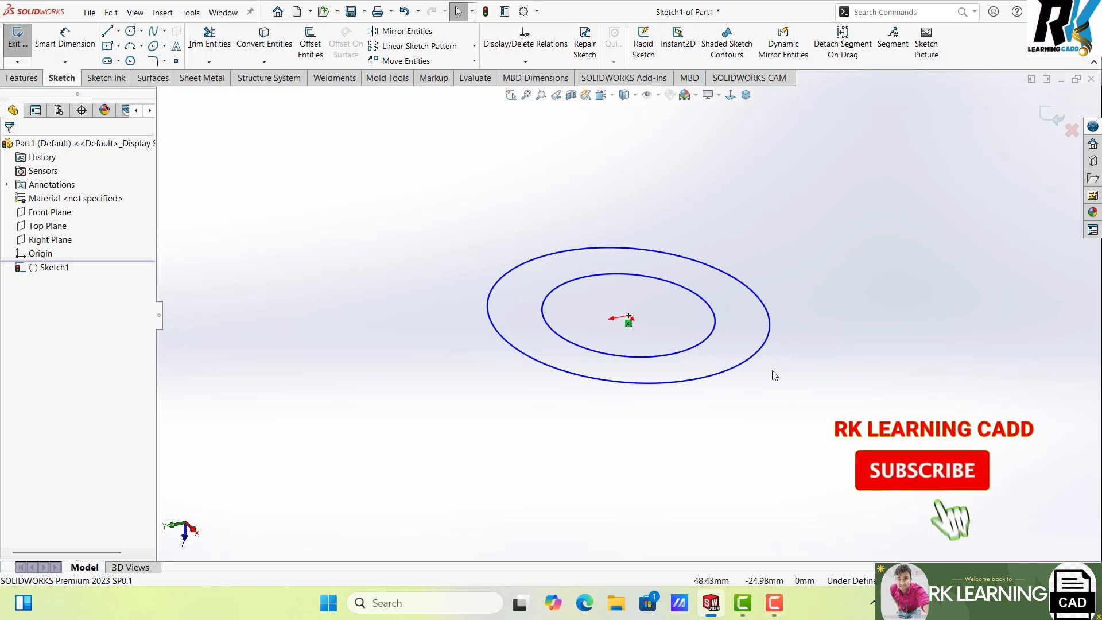